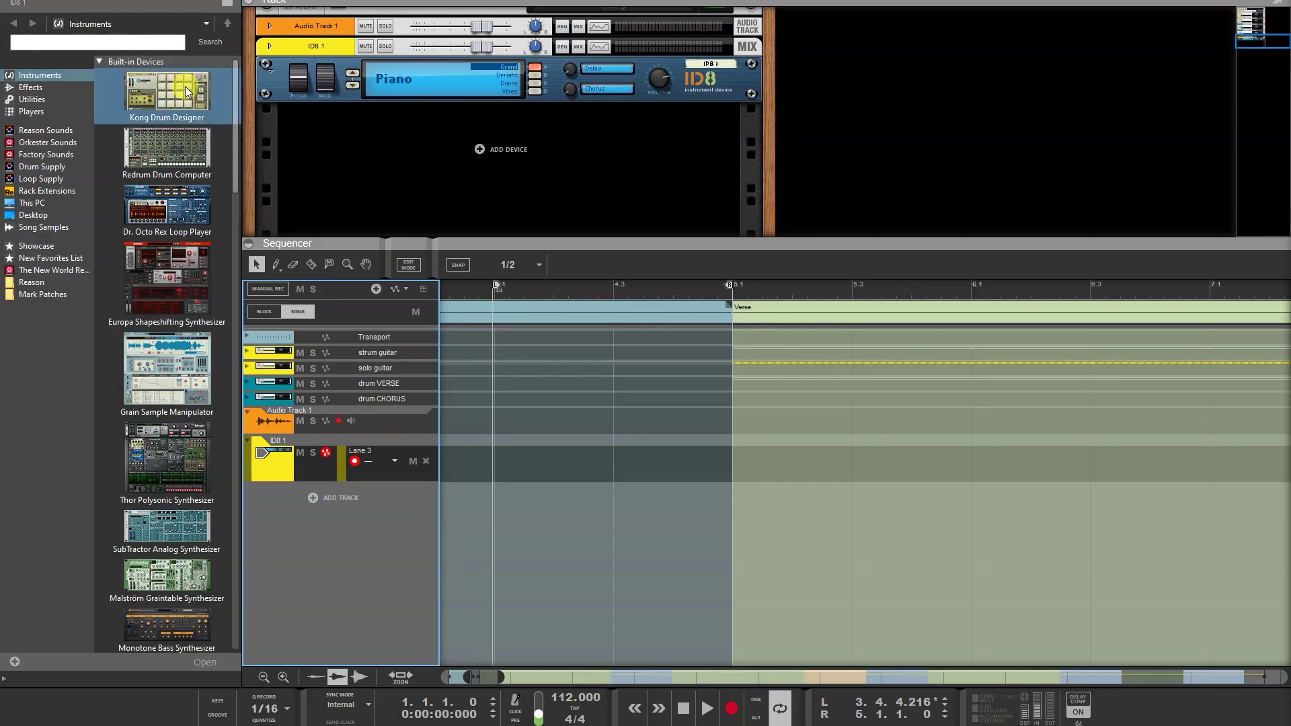
Step: Open Reason's Preferences on the Control Surfaces page
{"action": "left_click", "coordinate": [37, 0]}
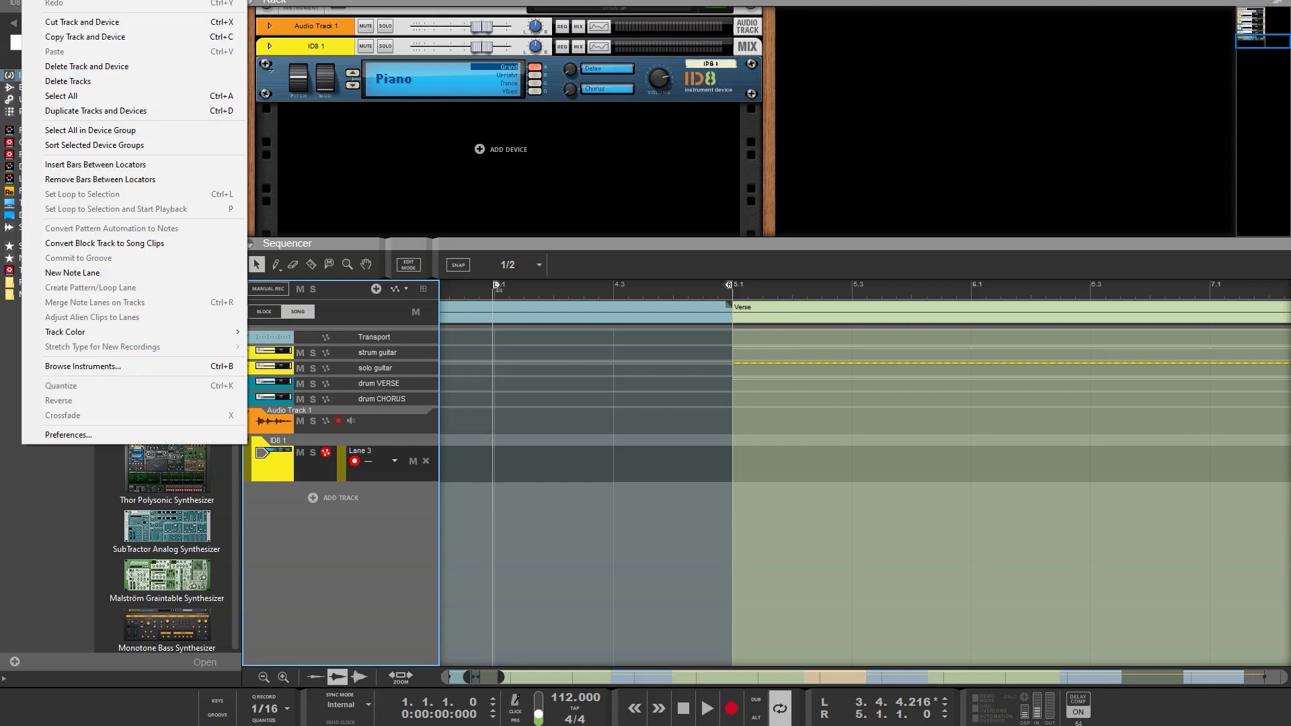
{"action": "left_click", "coordinate": [78, 435]}
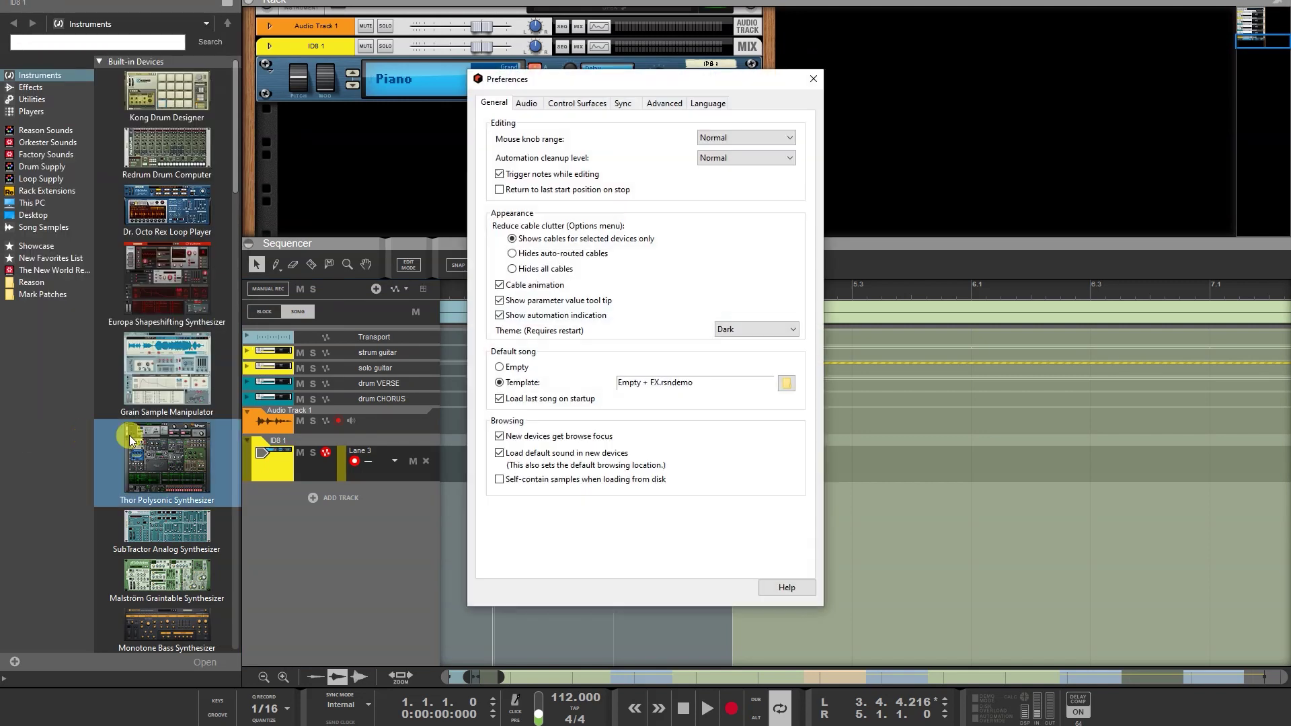
{"action": "left_click", "coordinate": [586, 104]}
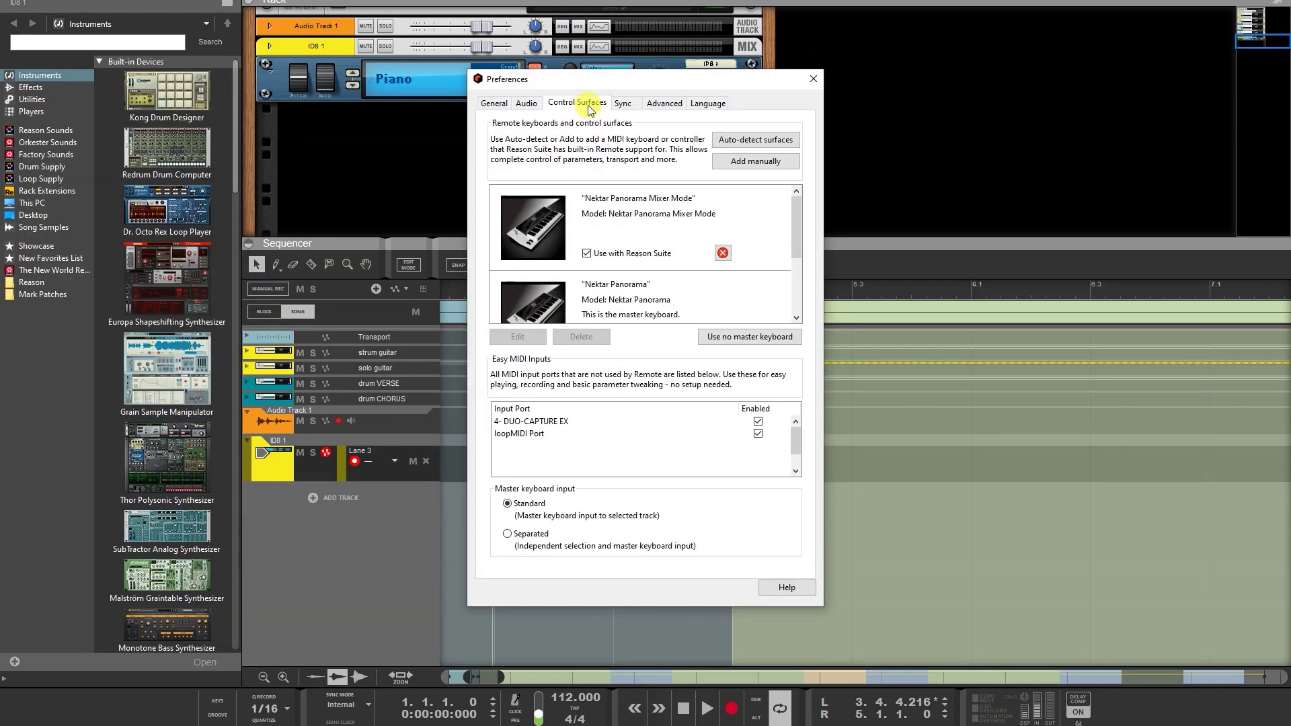
Step: Manually add an <Other> MIDI Control Surface named 'Loop Midi Port' using the loopMIDI Port input
{"action": "left_click", "coordinate": [754, 163]}
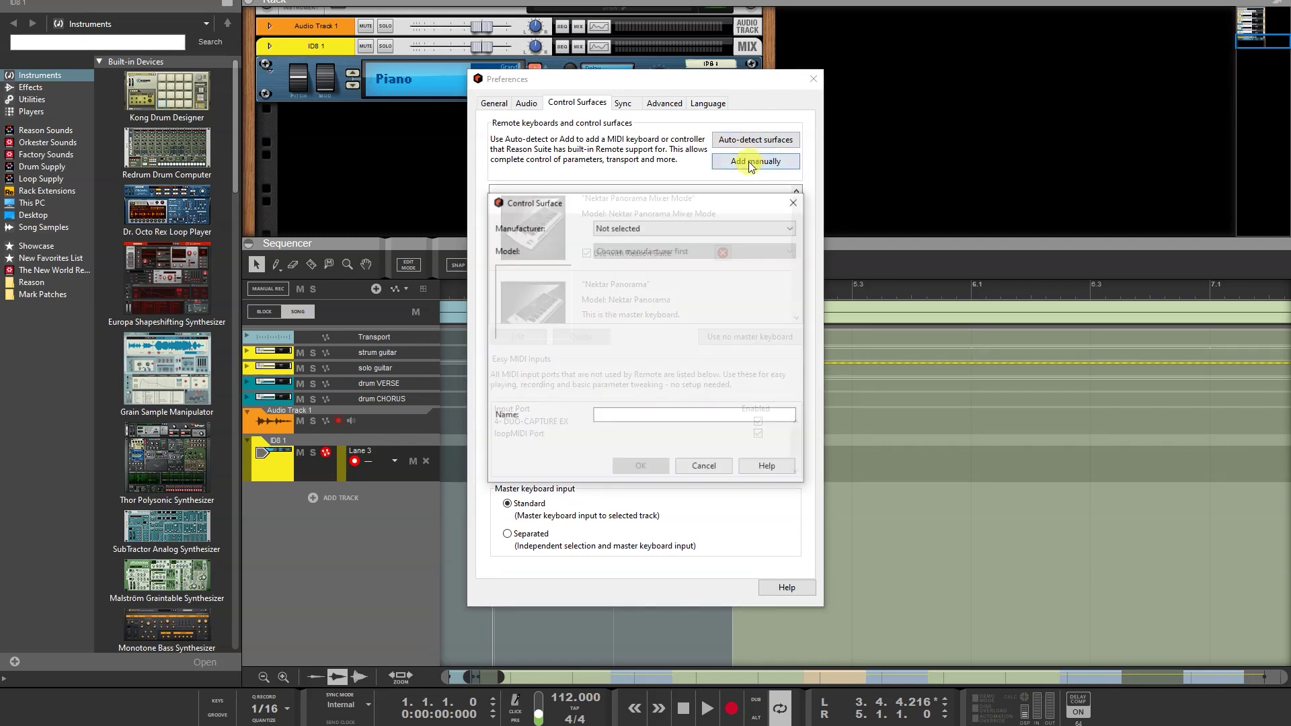
{"action": "left_click", "coordinate": [638, 229]}
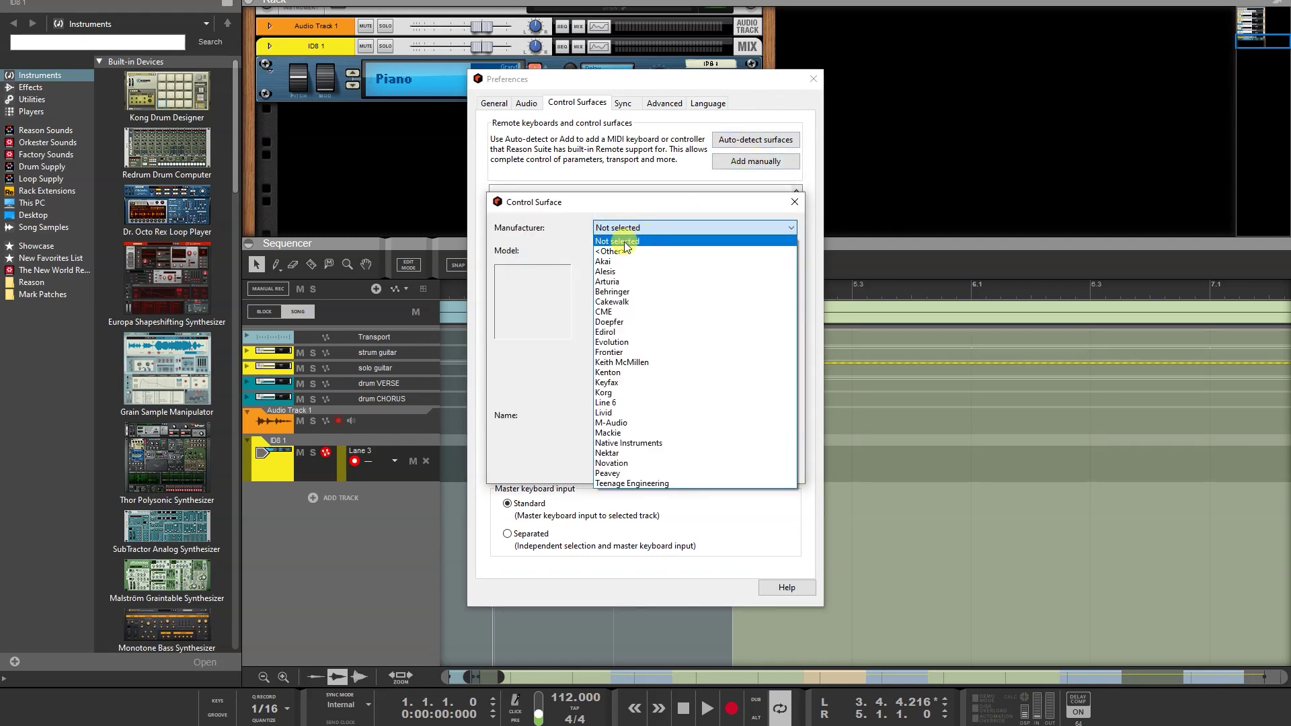
{"action": "left_click", "coordinate": [611, 252]}
{"action": "left_click", "coordinate": [618, 251]}
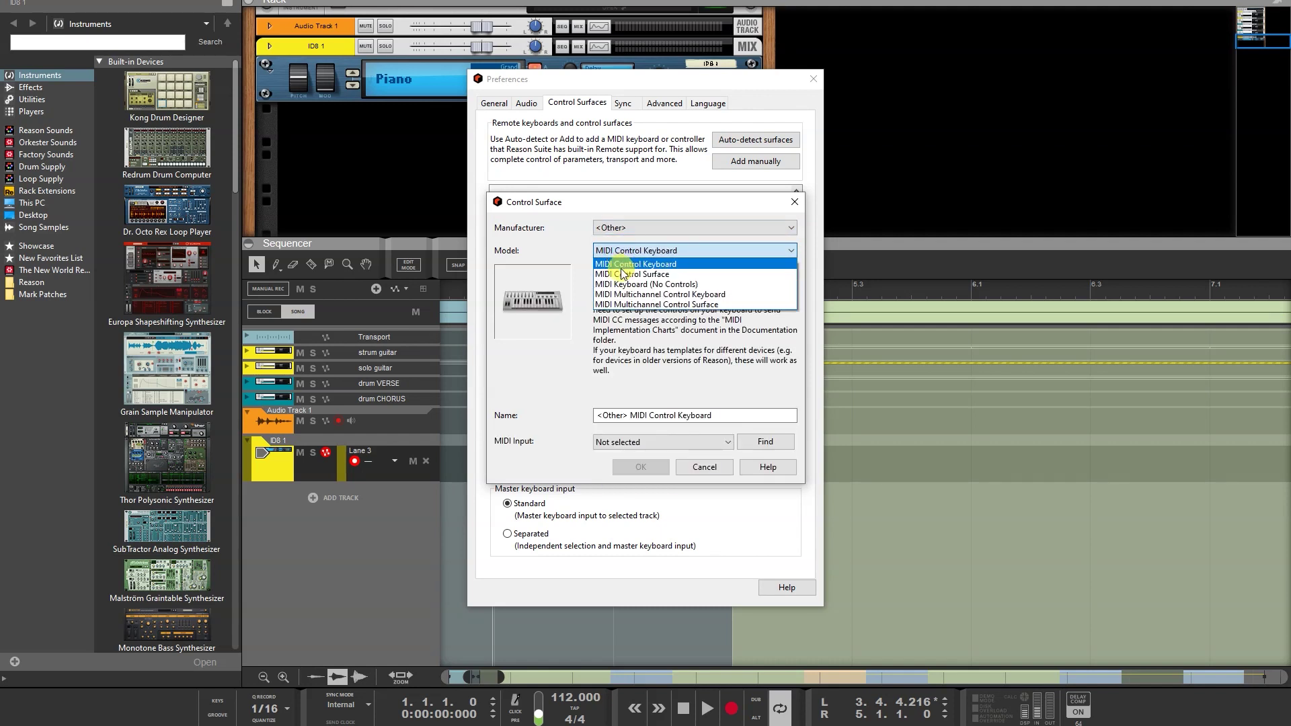
{"action": "left_click", "coordinate": [626, 274]}
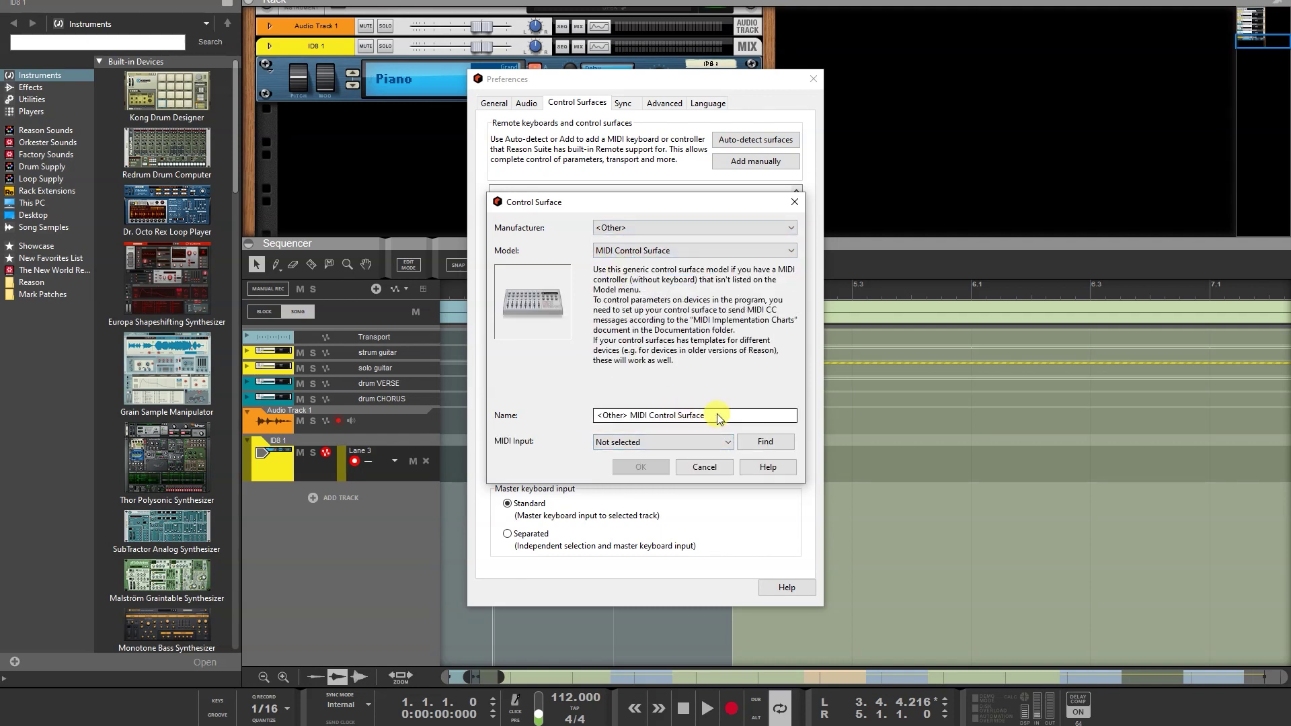
{"action": "left_click_drag", "start_coordinate": [715, 415], "coordinate": [508, 415]}
{"action": "type", "text": "Loop Midi "}
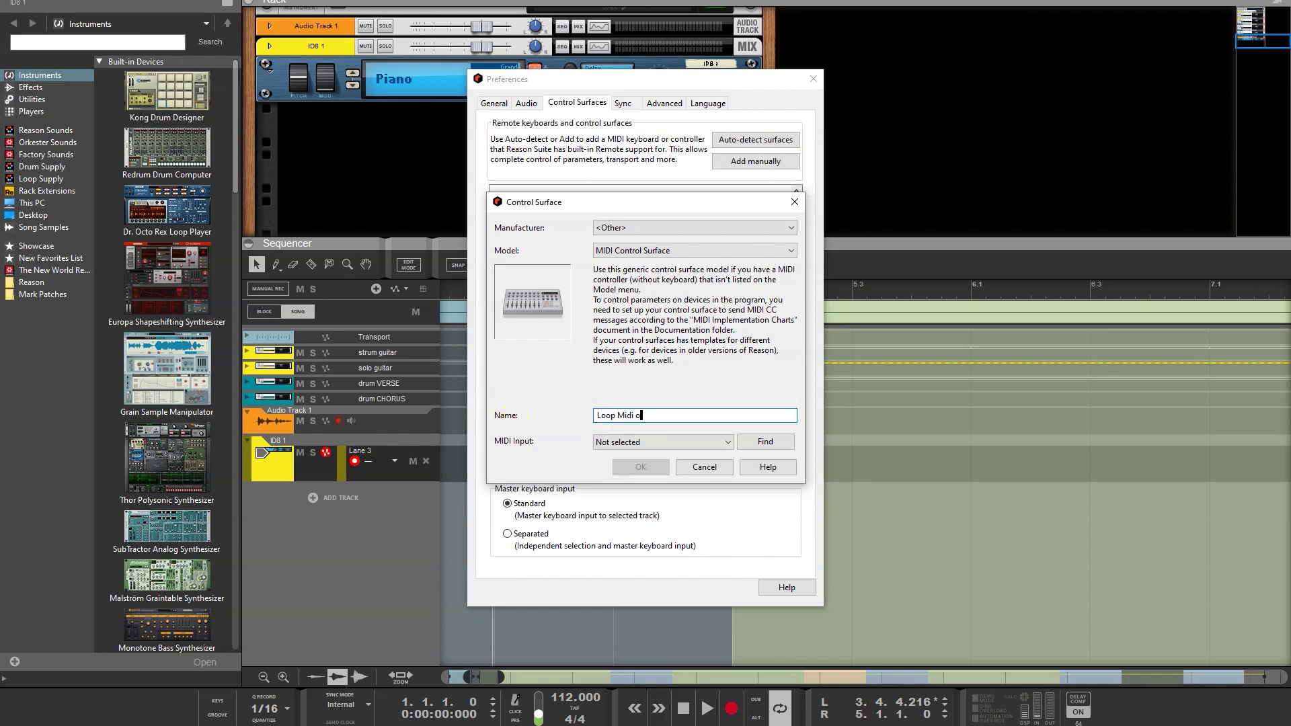
{"action": "type", "text": "Port"}
{"action": "left_click", "coordinate": [615, 443]}
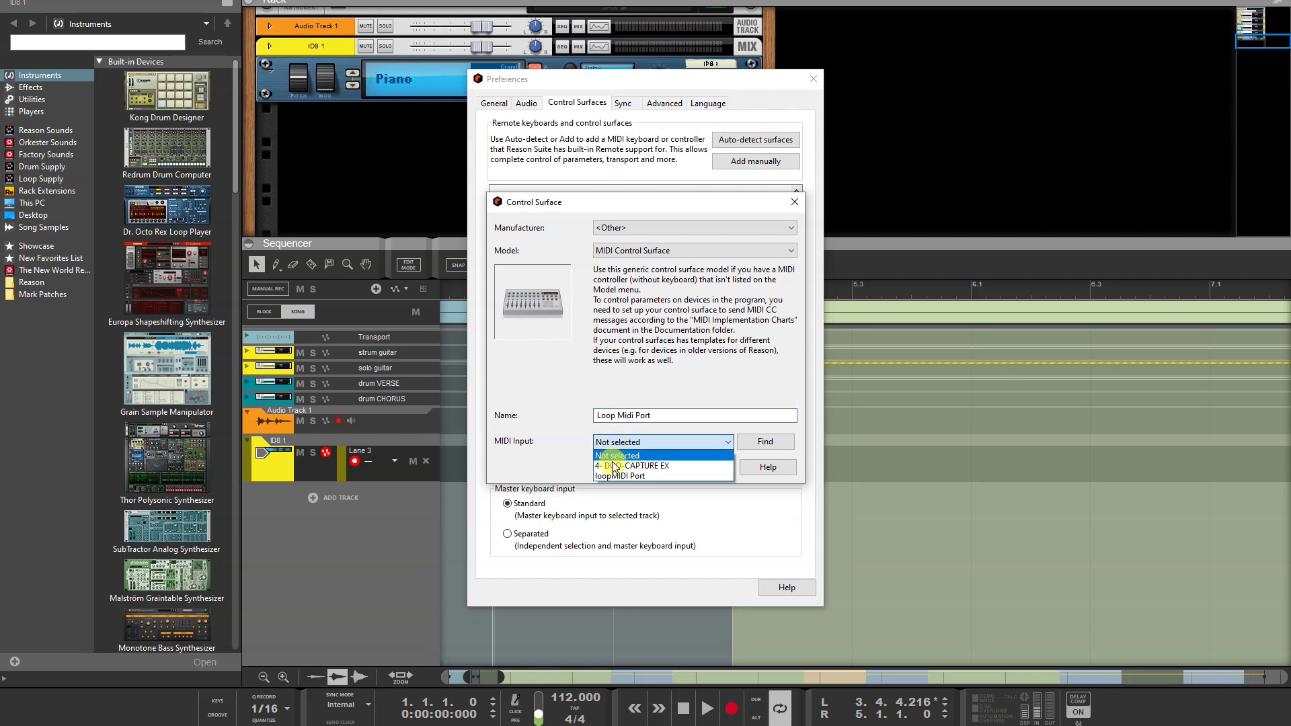
{"action": "left_click", "coordinate": [618, 476]}
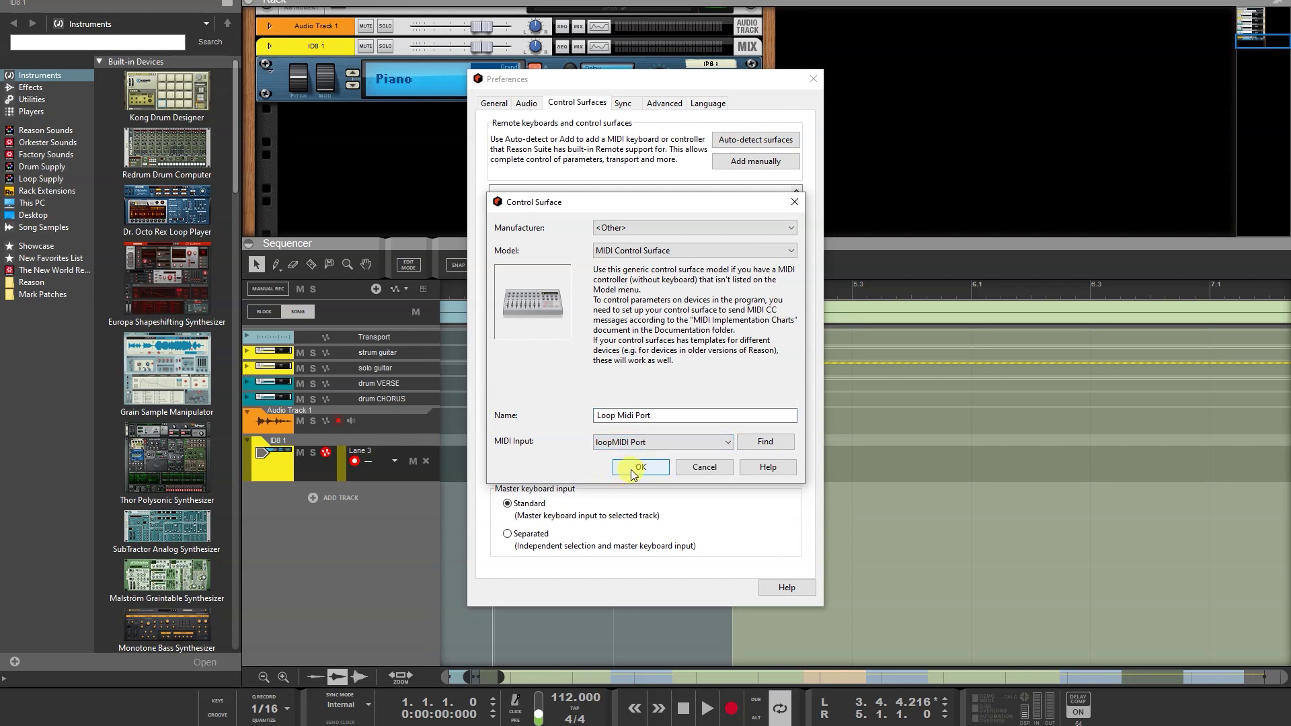
{"action": "left_click", "coordinate": [635, 468]}
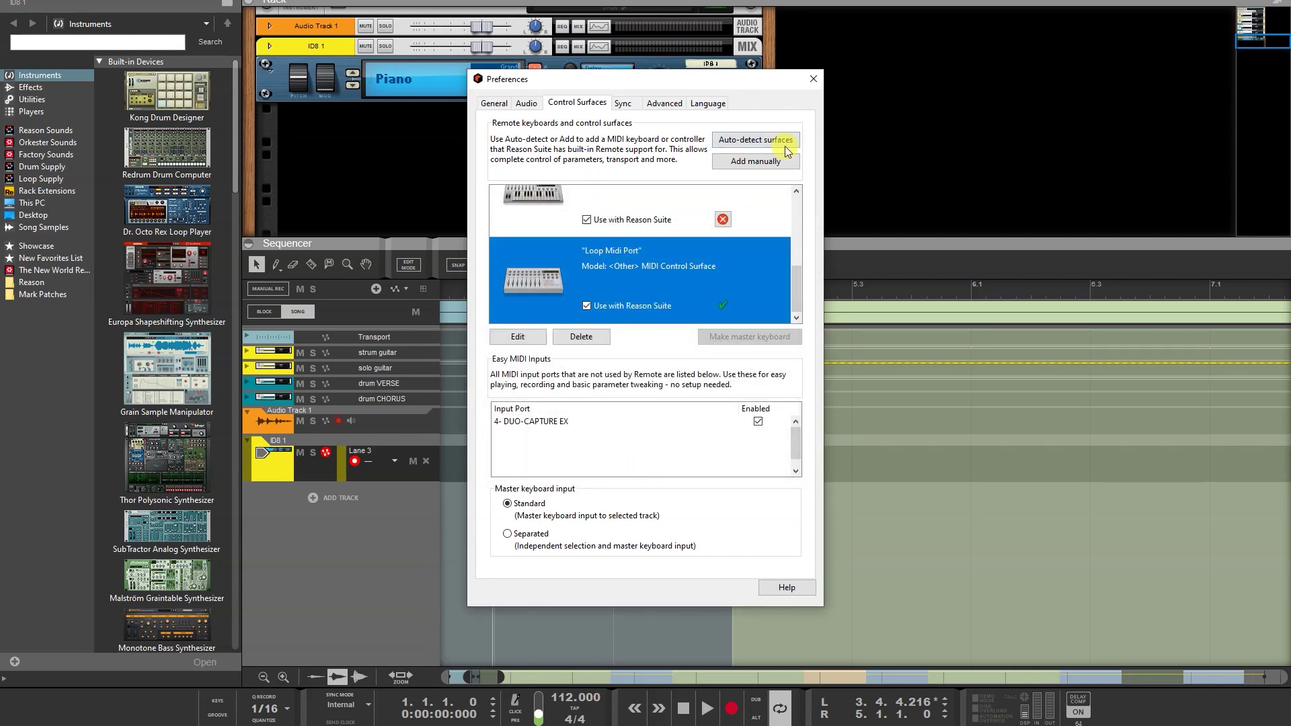
Step: Close Preferences, move the right loop locator to bar 5.1, and add a MIDI Out Device below ID8 1
{"action": "left_click", "coordinate": [813, 79]}
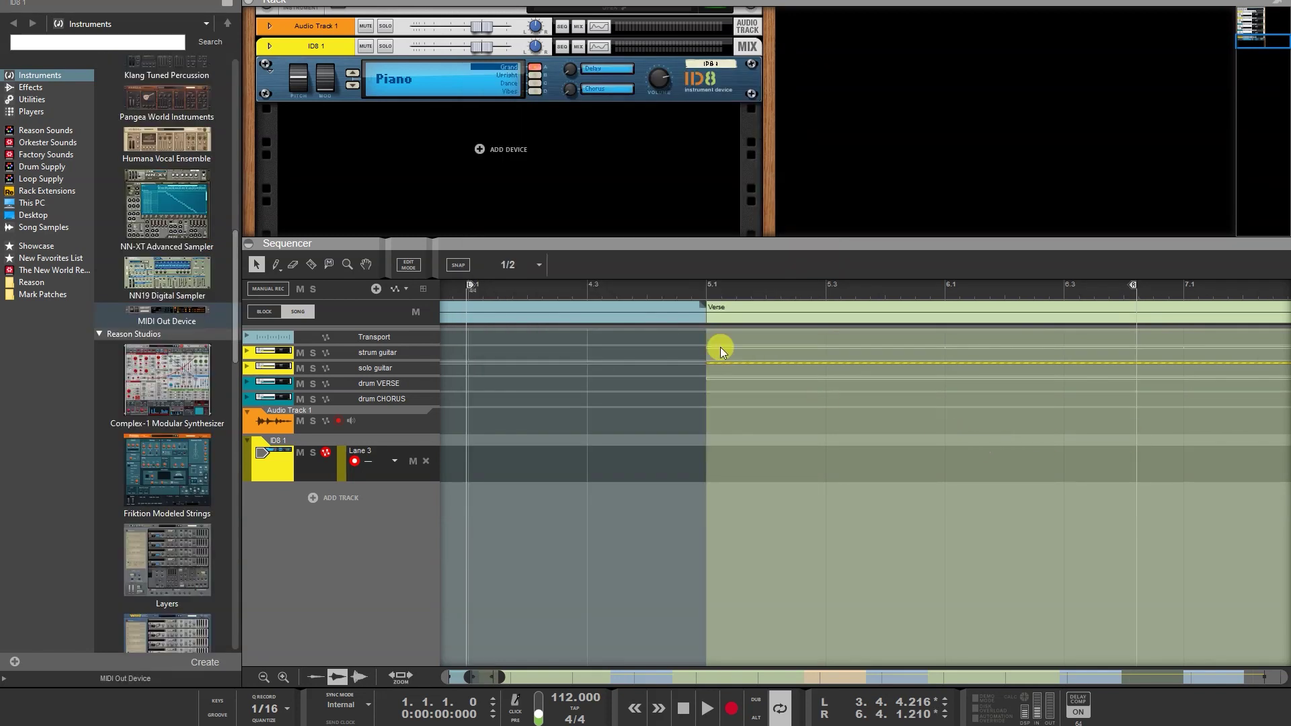
{"action": "left_click", "coordinate": [526, 551]}
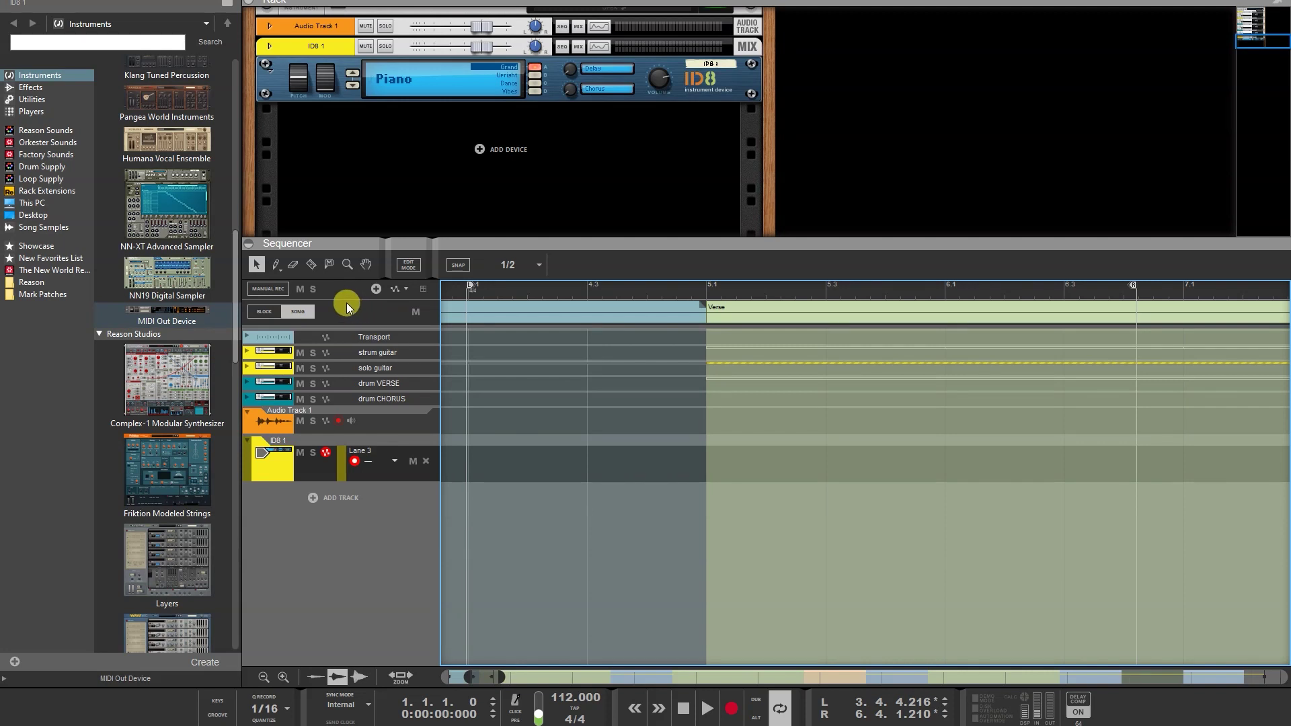
{"action": "left_click", "coordinate": [409, 266]}
{"action": "left_click", "coordinate": [412, 265]}
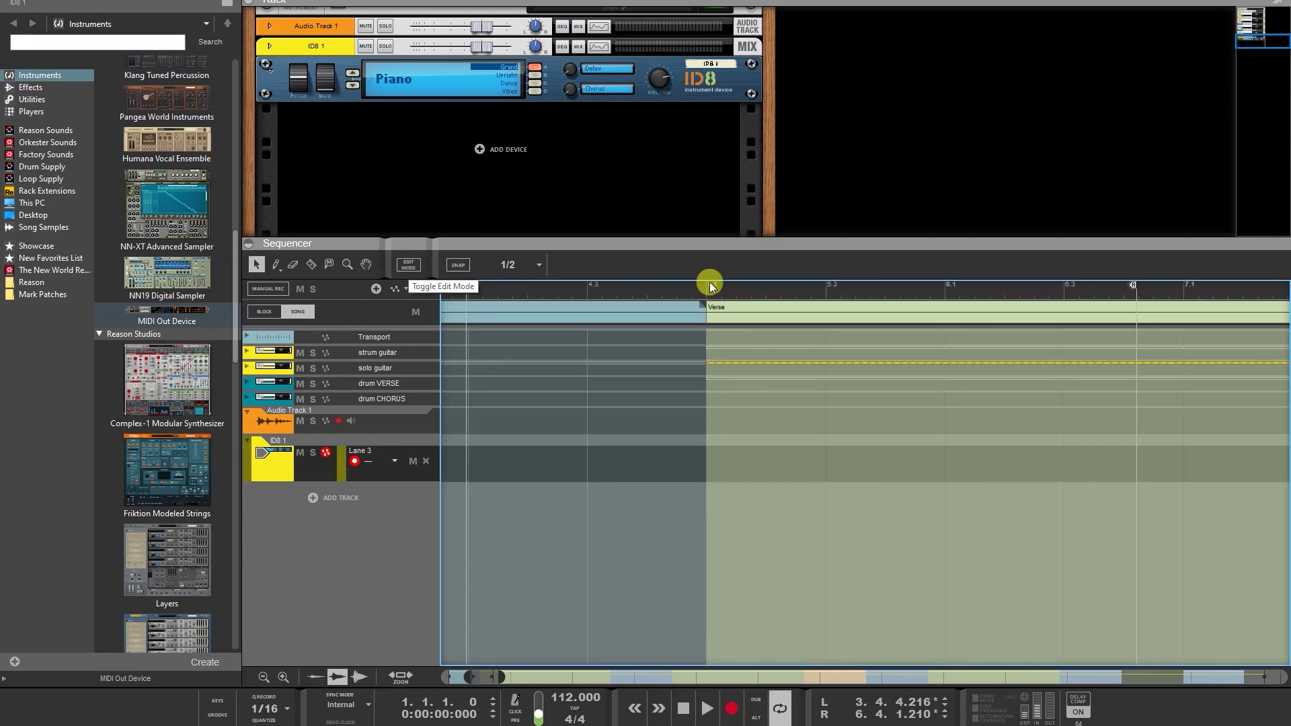
{"action": "left_click_drag", "start_coordinate": [1134, 286], "coordinate": [704, 292]}
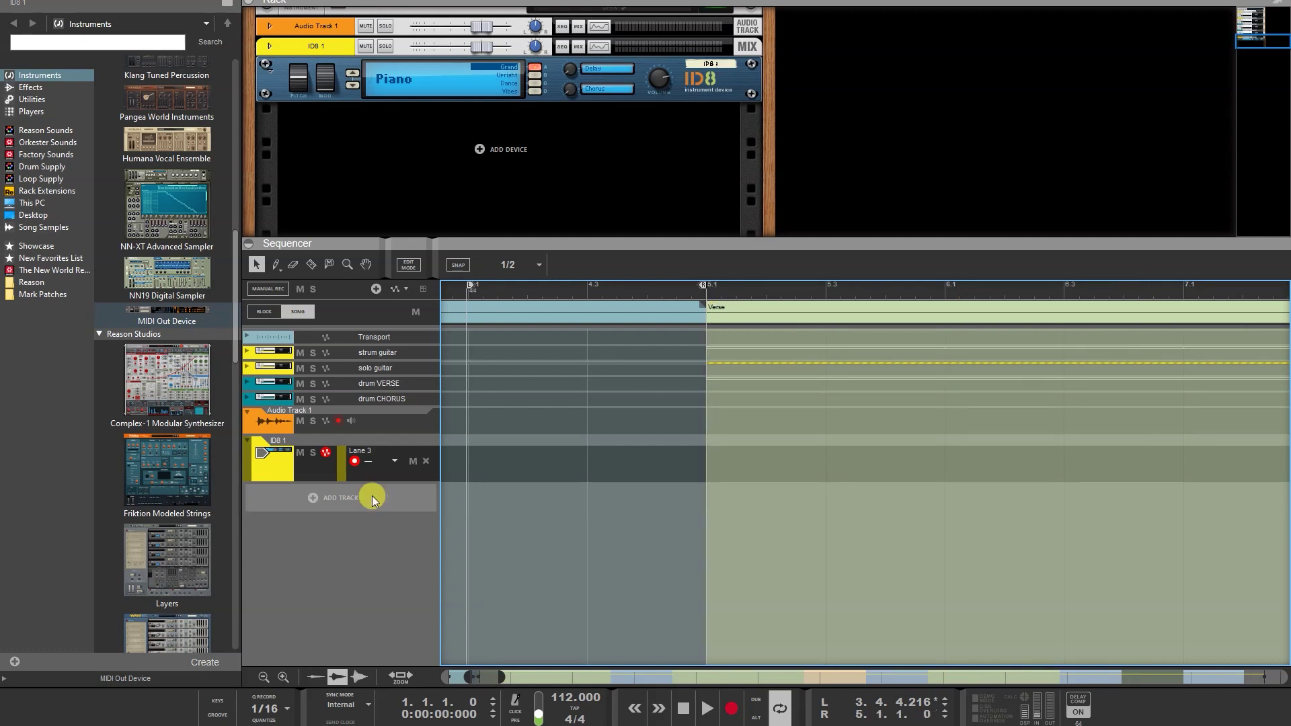
{"action": "mouse_move", "coordinate": [164, 316]}
{"action": "left_mouse_down"}
{"action": "mouse_move", "coordinate": [290, 417]}
{"action": "mouse_move", "coordinate": [311, 505]}
{"action": "left_mouse_up"}
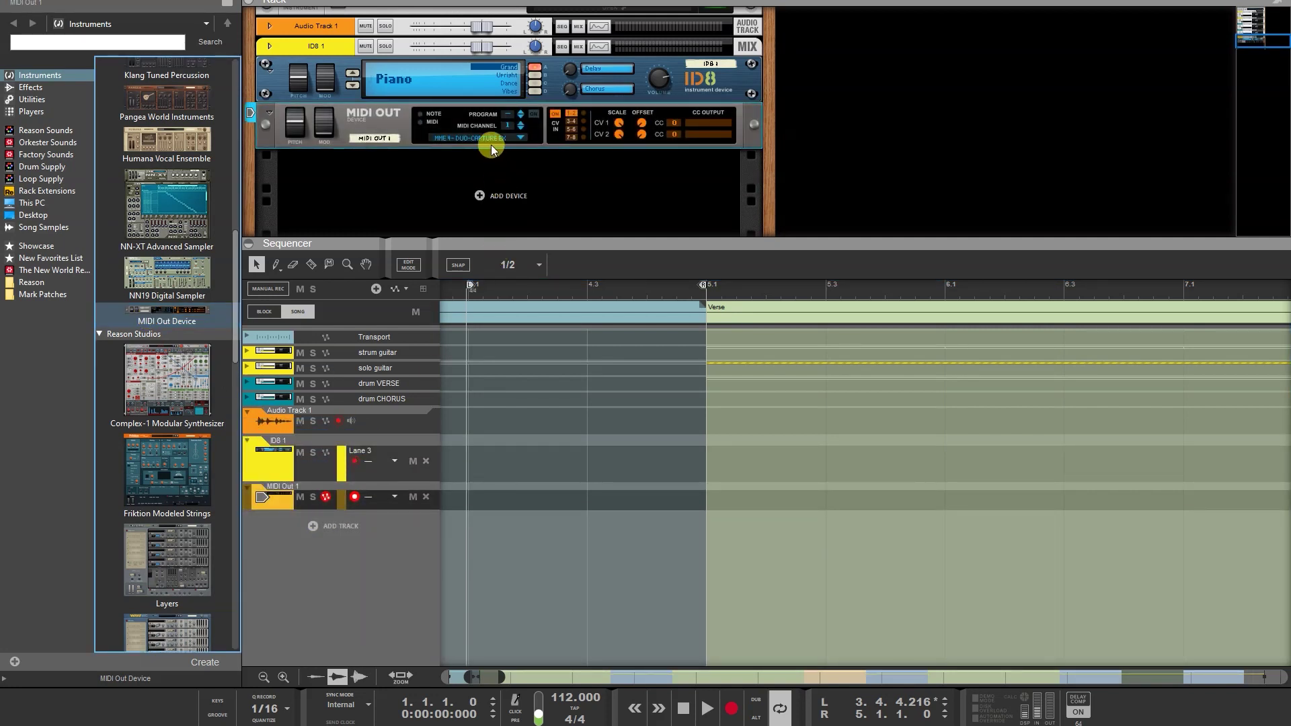
Step: Set the MIDI Out Device's output port to MME loopMIDI Port
{"action": "left_click", "coordinate": [510, 138]}
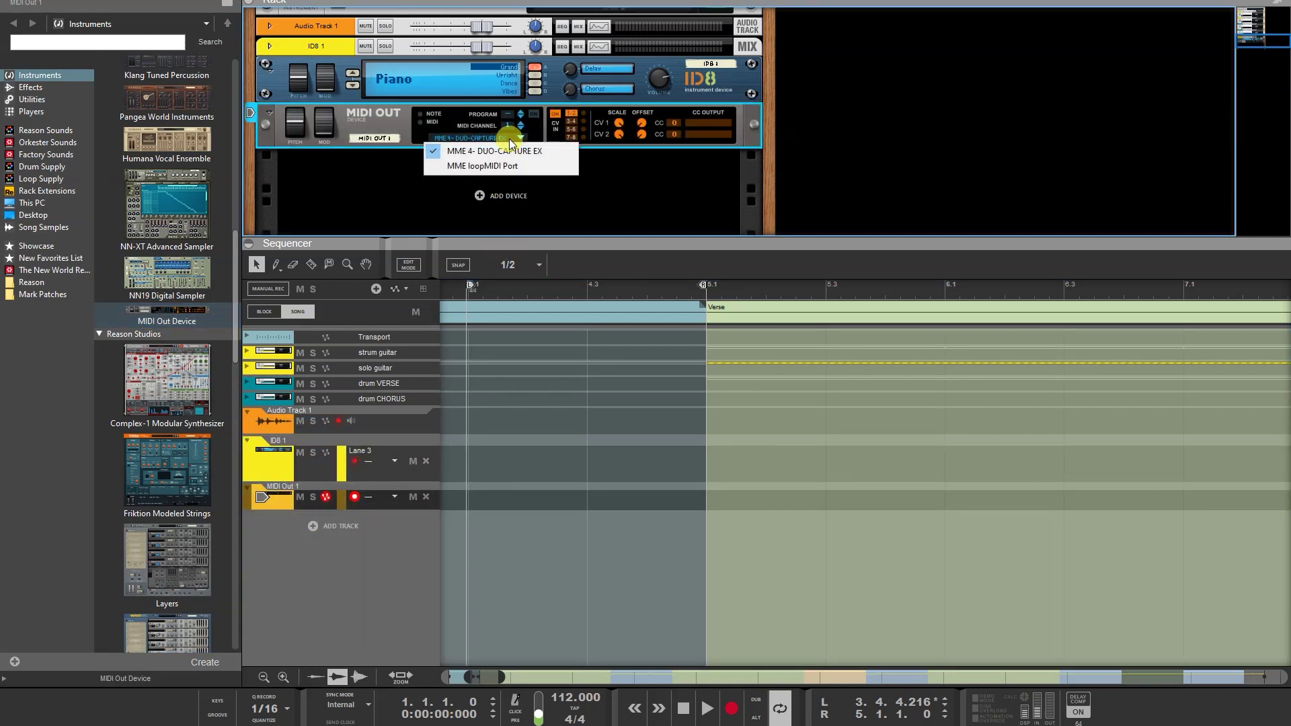
{"action": "left_click", "coordinate": [491, 168]}
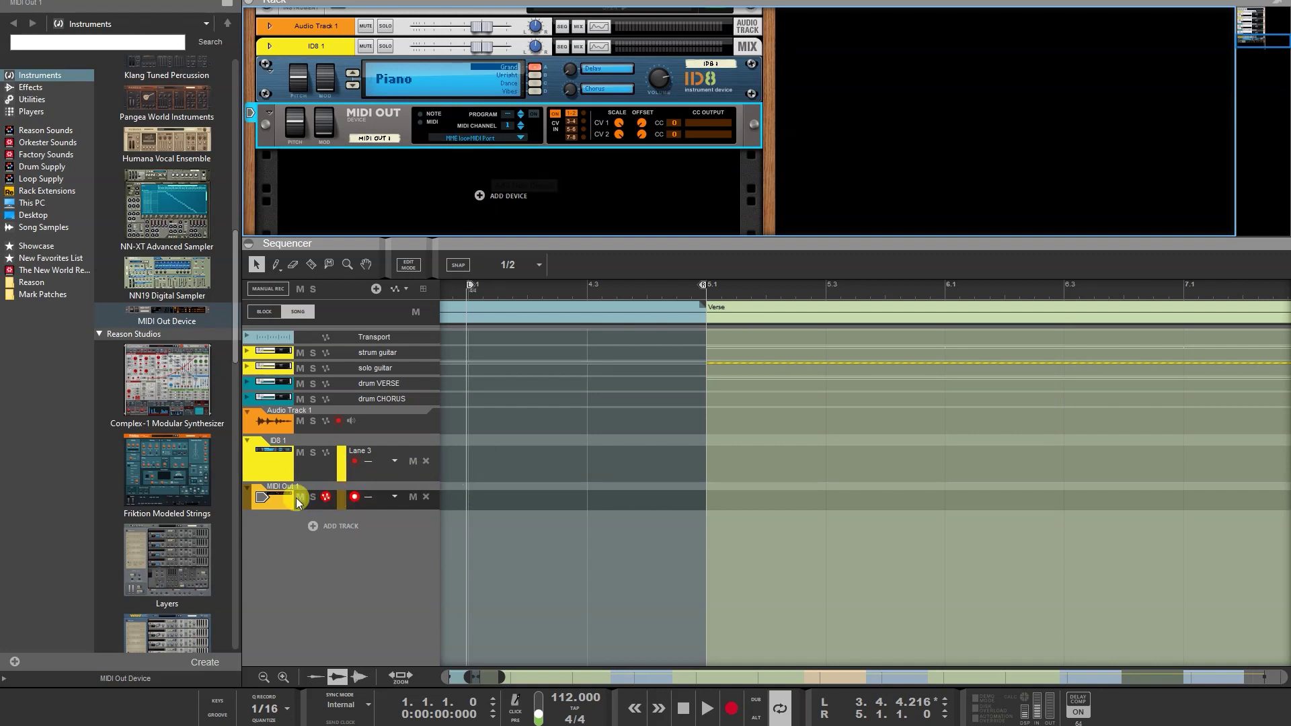
{"action": "left_click", "coordinate": [260, 498]}
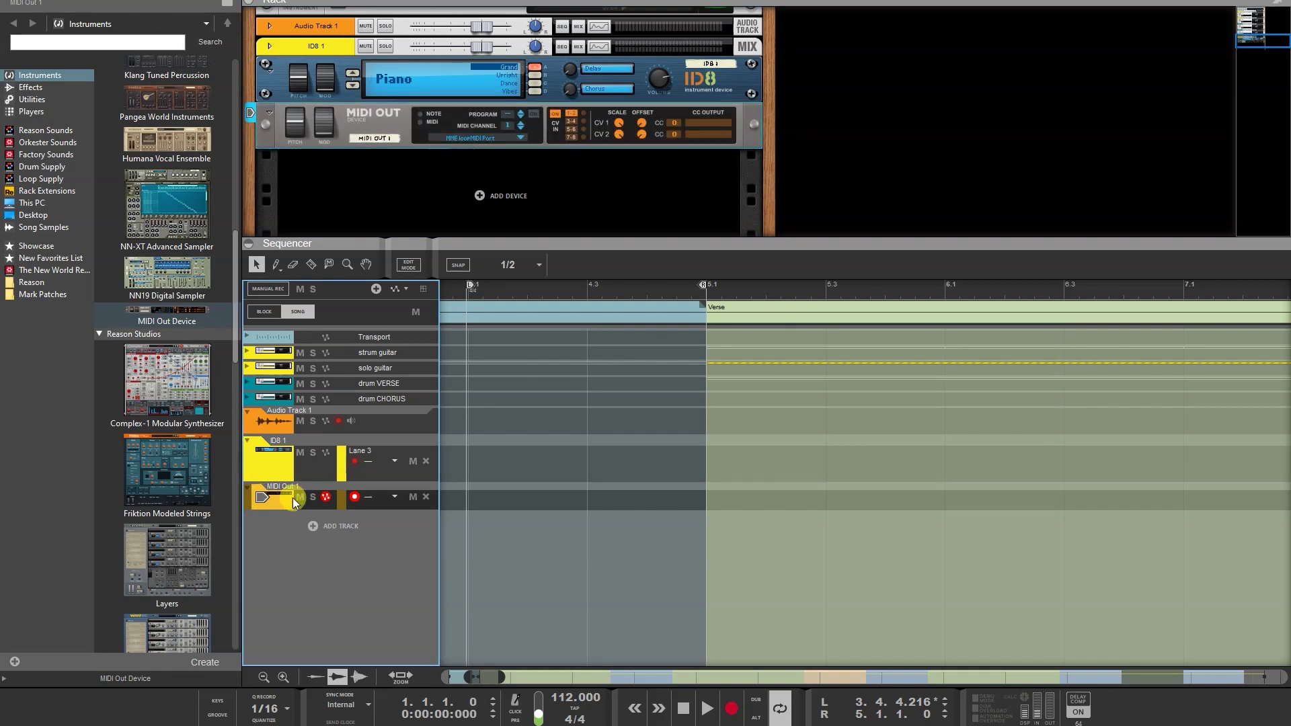
Step: Add a CC 3 automation lane under the MIDI Out 1 track
{"action": "left_click", "coordinate": [407, 289]}
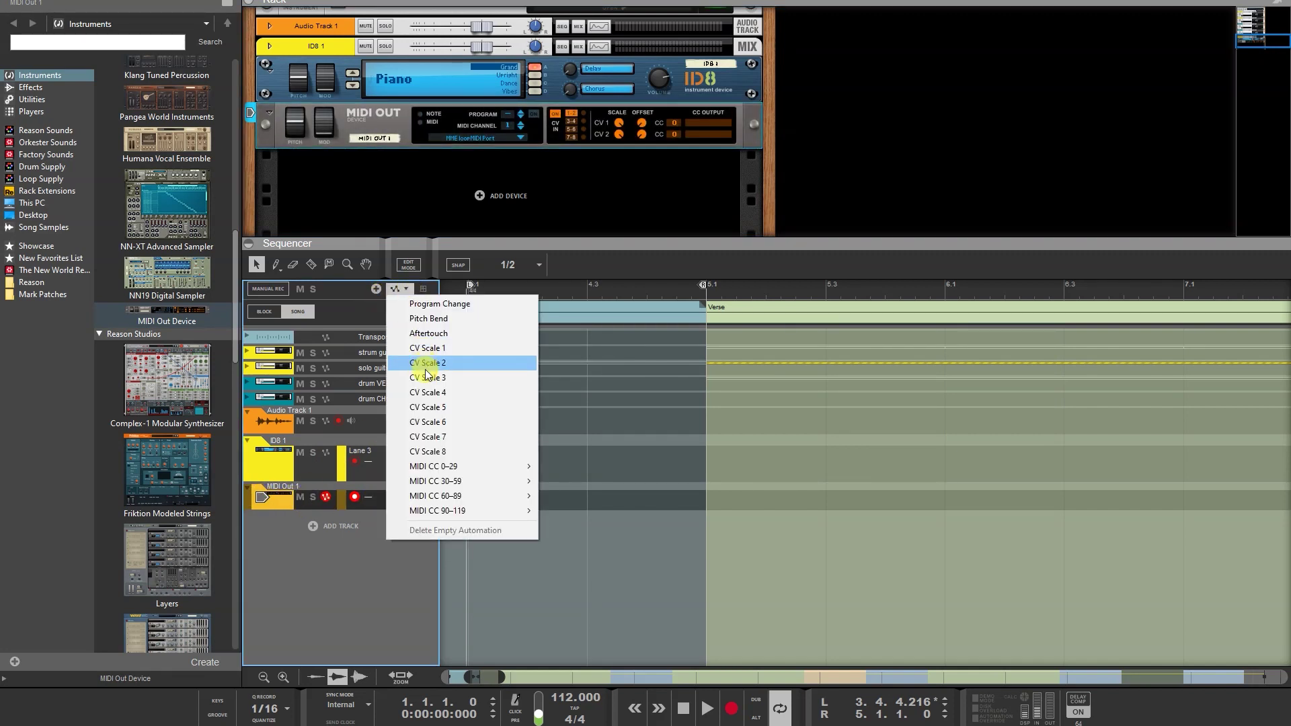
{"action": "mouse_move", "coordinate": [461, 466]}
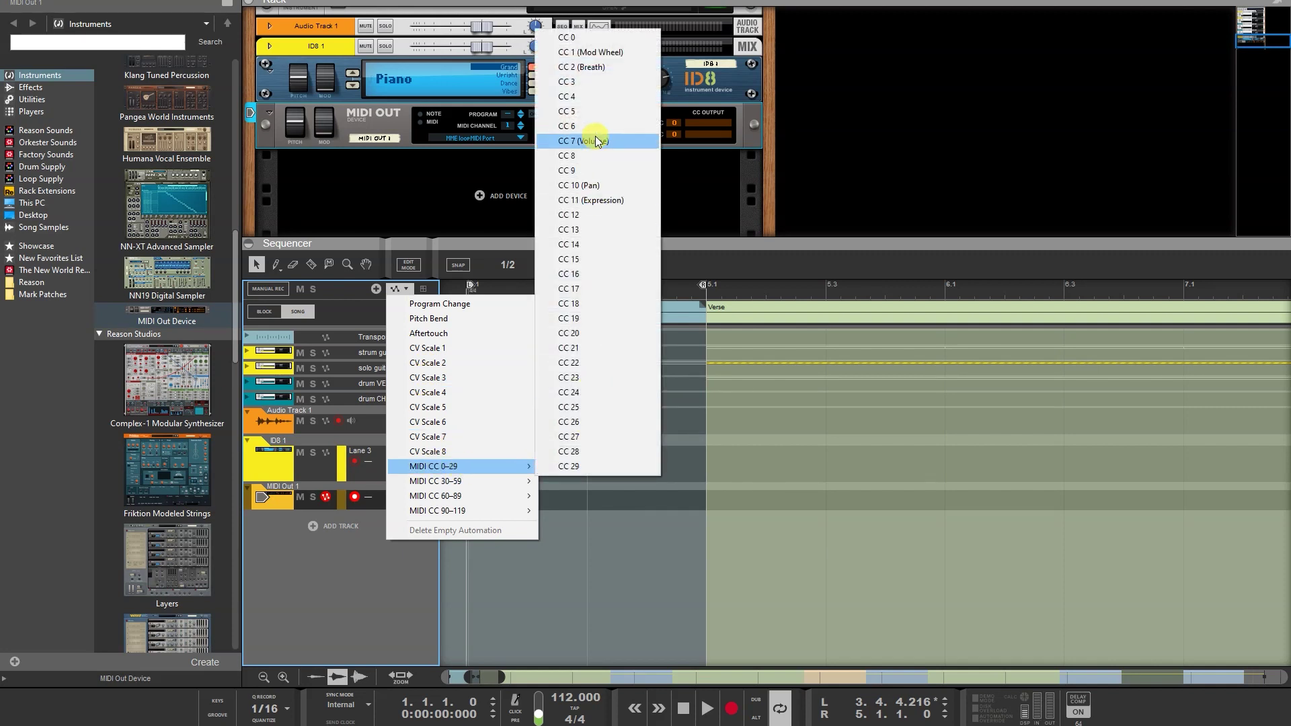
{"action": "left_click", "coordinate": [600, 81]}
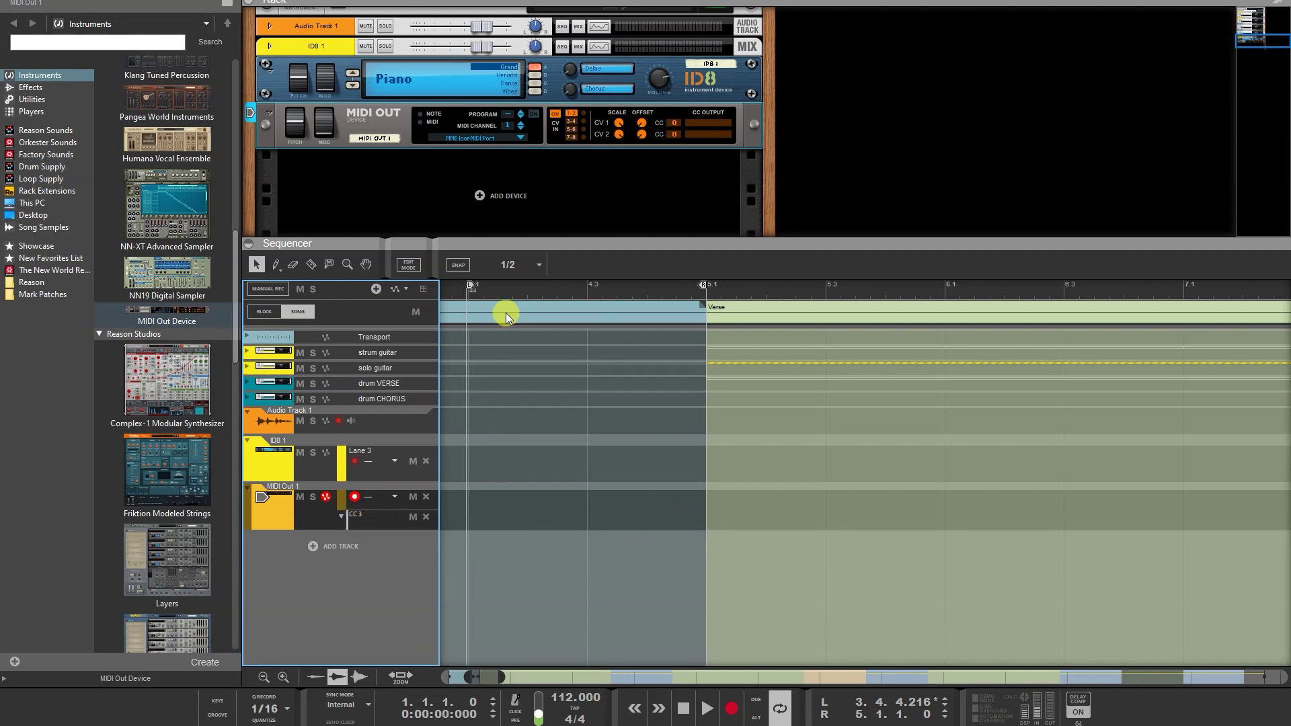
{"action": "left_click", "coordinate": [703, 522]}
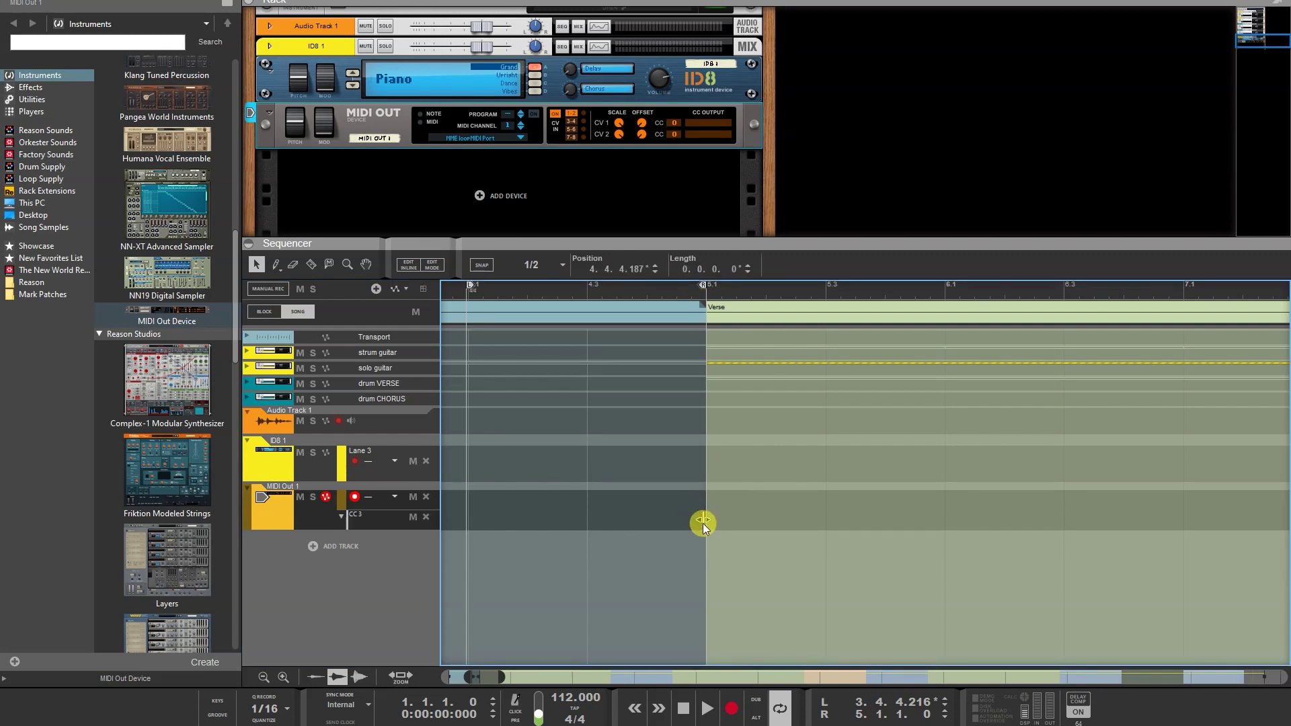
Step: Draw a CC 3 event at 4.4.4.220, just before bar 5, and raise its value to 127
{"action": "scroll", "coordinate": [701, 523], "scroll_direction": "up", "scroll_amount": 5}
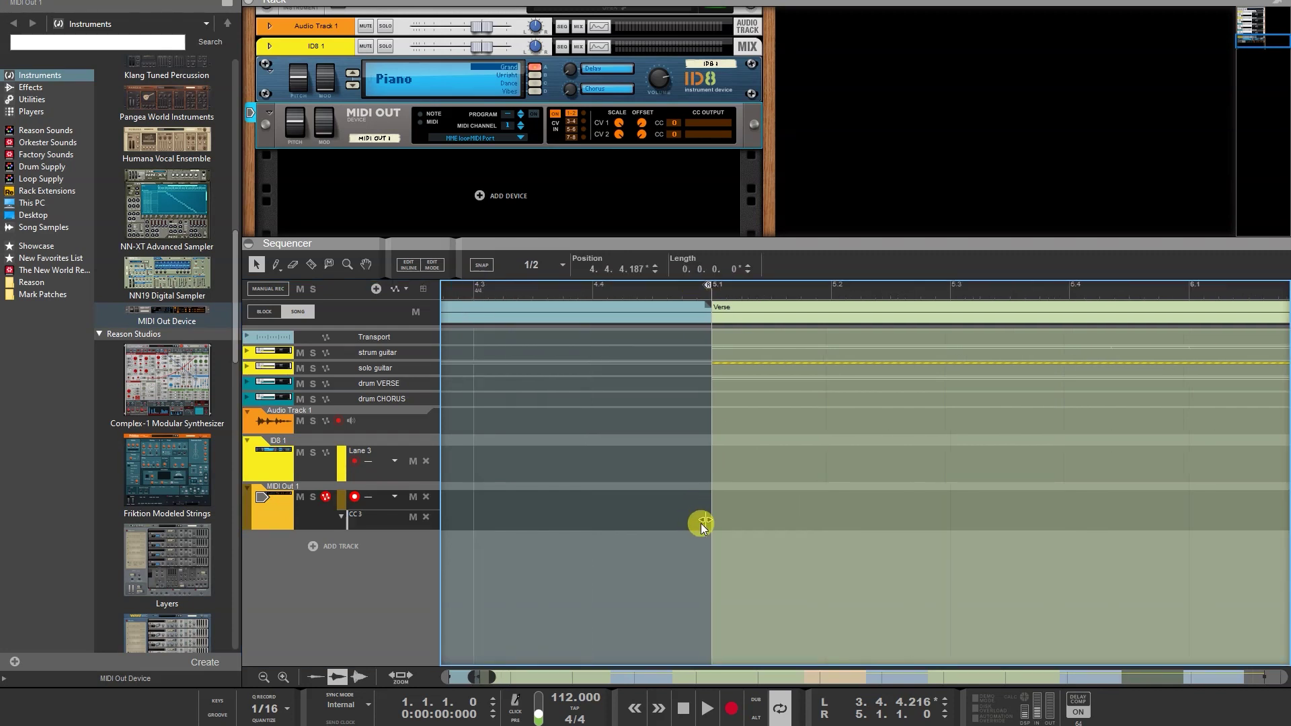
{"action": "scroll", "coordinate": [703, 523], "scroll_direction": "up", "scroll_amount": 2}
{"action": "left_click", "coordinate": [729, 519]}
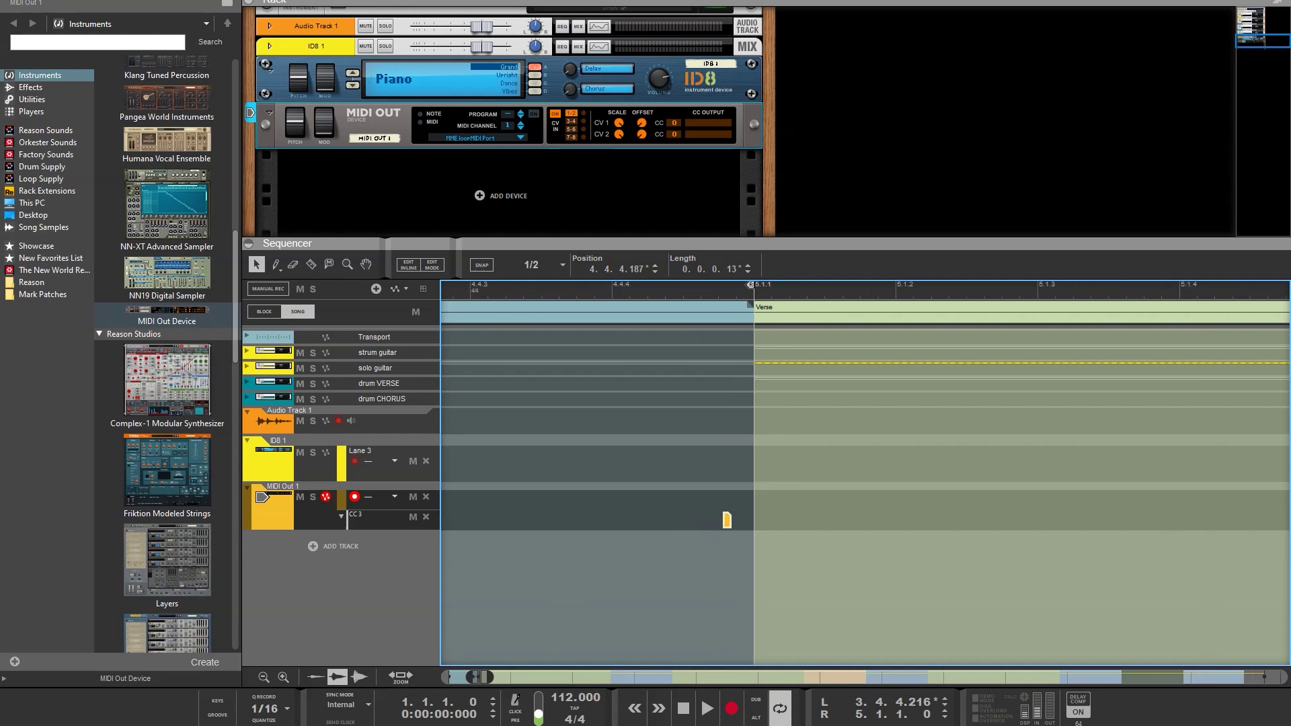
{"action": "left_click_drag", "start_coordinate": [733, 521], "coordinate": [743, 523]}
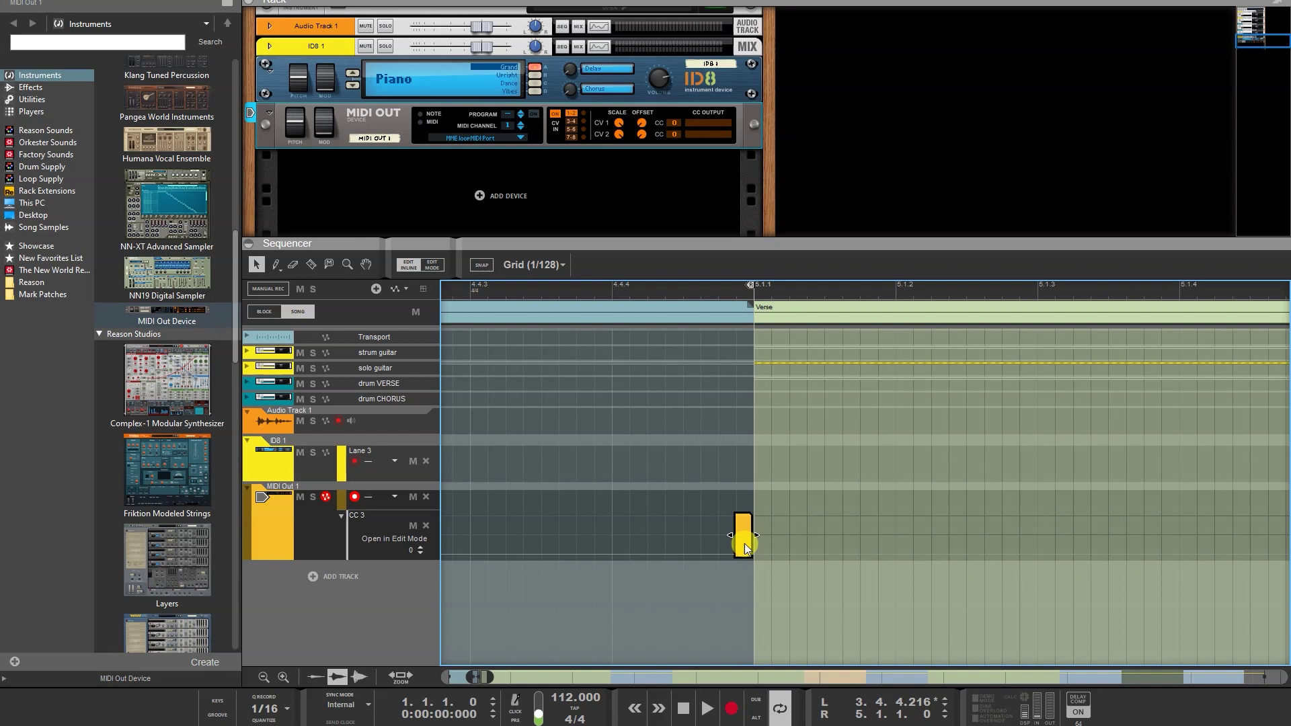
{"action": "left_click", "coordinate": [744, 542]}
{"action": "left_click_drag", "start_coordinate": [743, 539], "coordinate": [738, 269]}
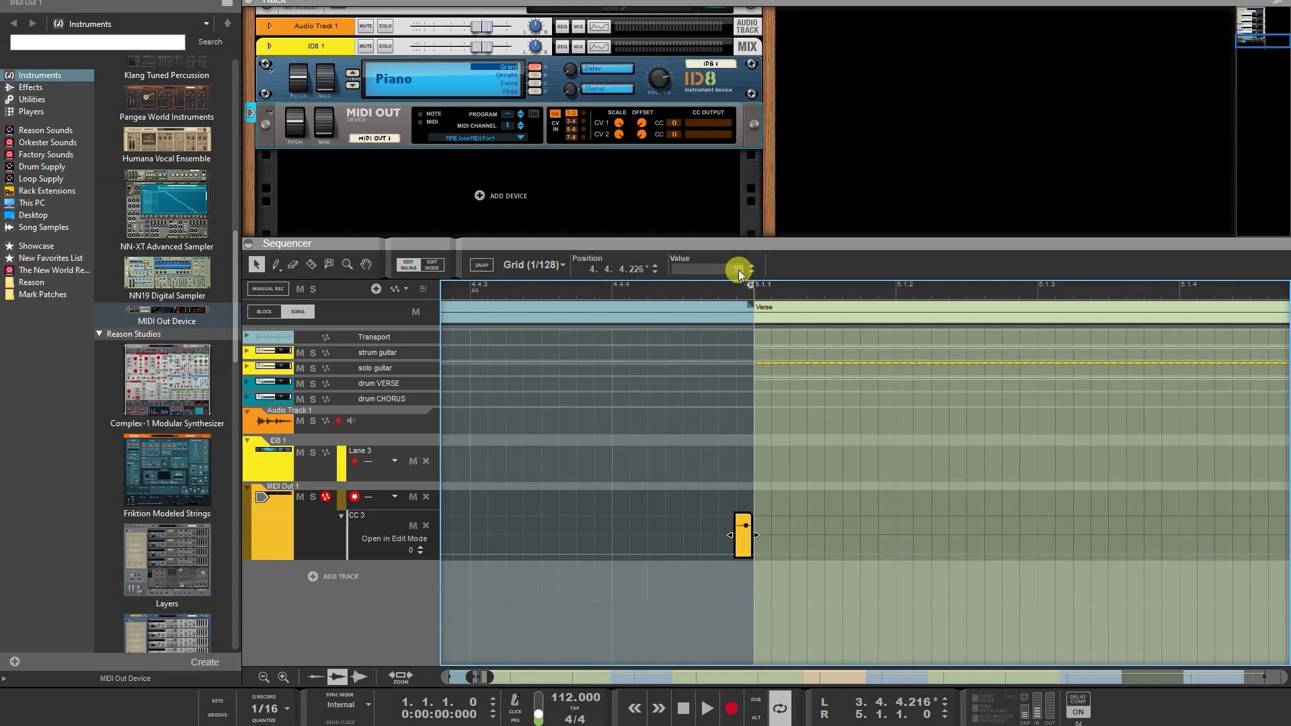
{"action": "left_click_drag", "start_coordinate": [747, 528], "coordinate": [746, 515]}
{"action": "scroll", "coordinate": [627, 419], "scroll_direction": "down", "scroll_amount": 10}
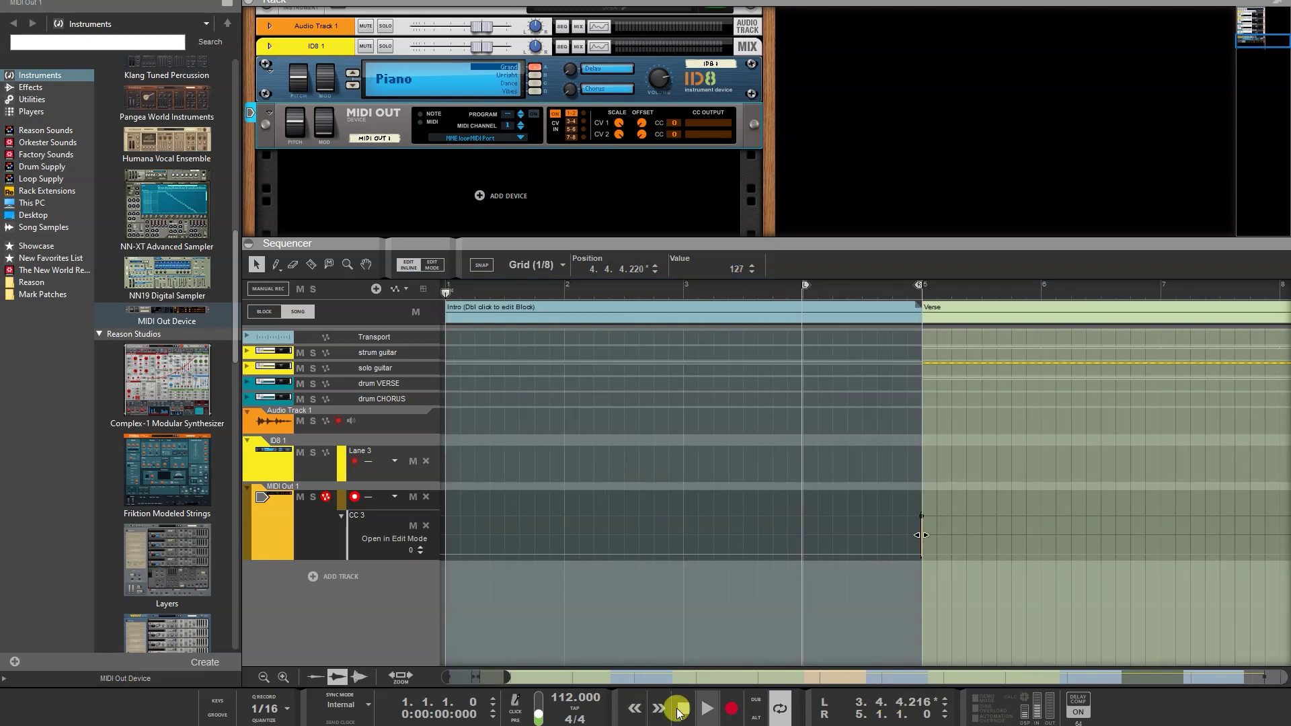
Step: Override-map the Alt button's New Alternative Take to Loop Midi Port control CC 03
{"action": "right_click", "coordinate": [758, 720]}
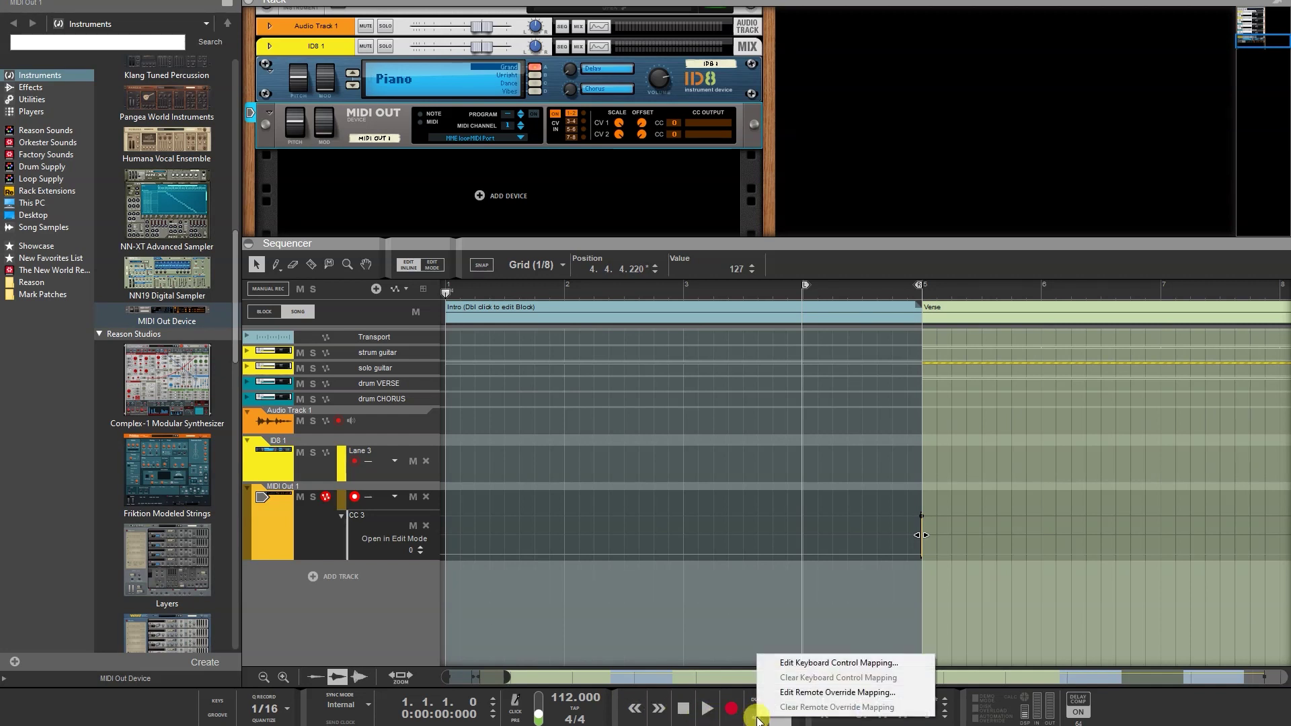
{"action": "left_click", "coordinate": [818, 697]}
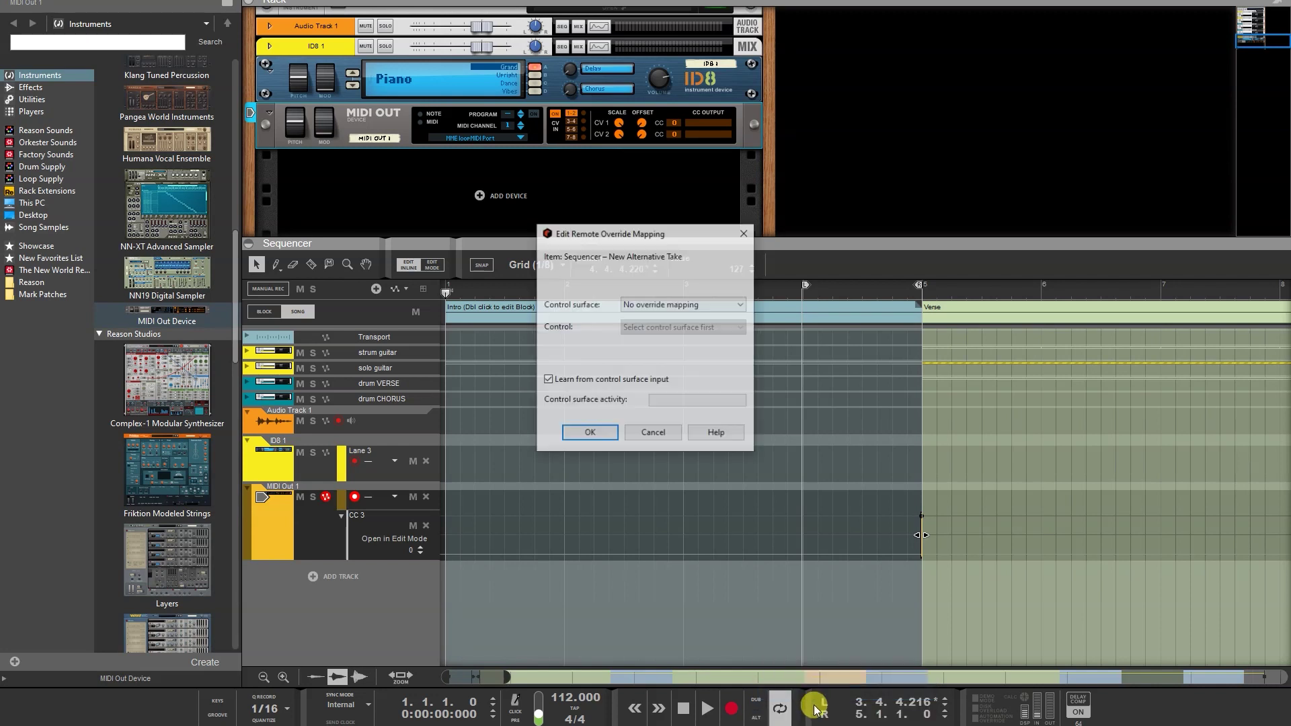
{"action": "left_click", "coordinate": [642, 306]}
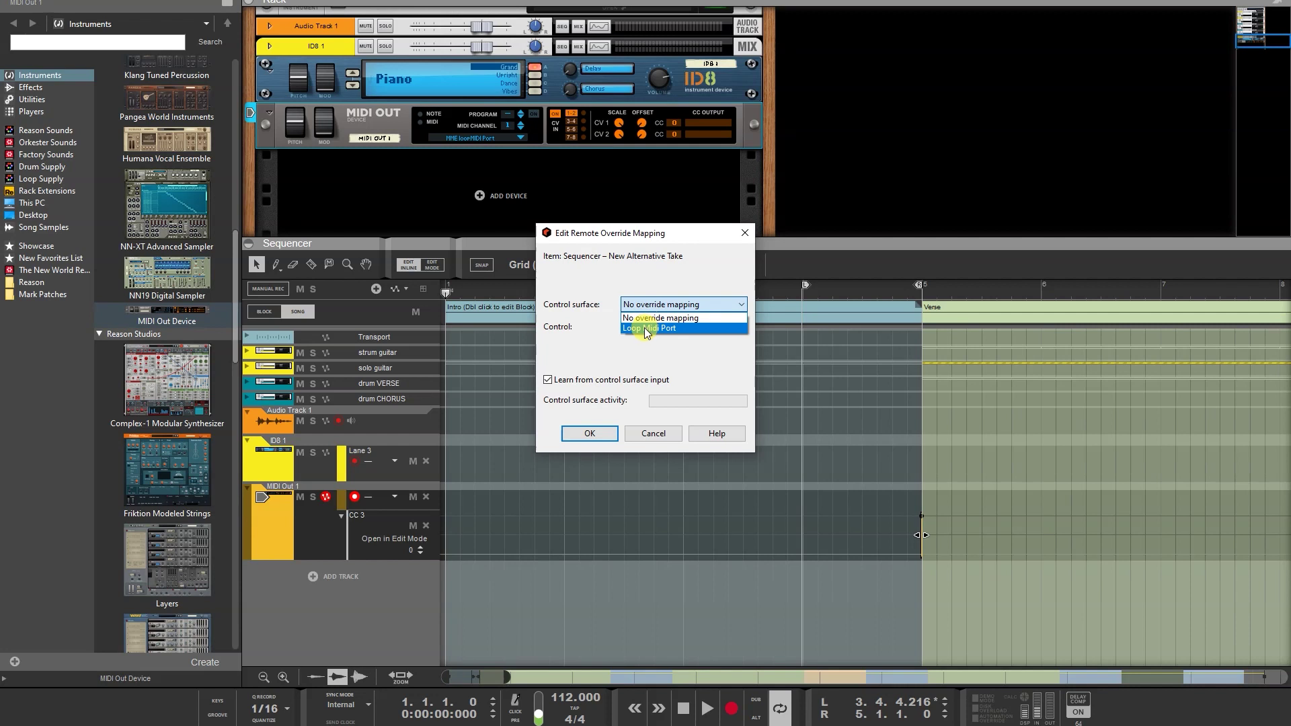
{"action": "left_click", "coordinate": [675, 329]}
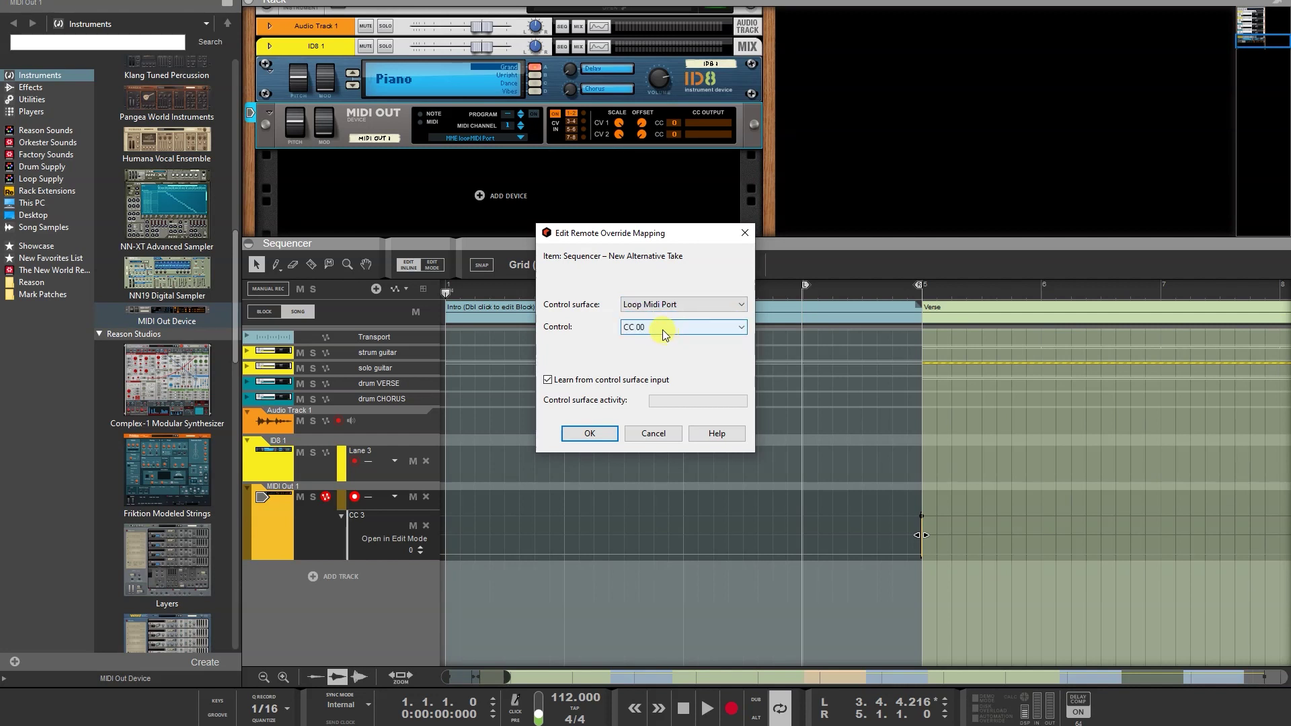
{"action": "left_click", "coordinate": [645, 327]}
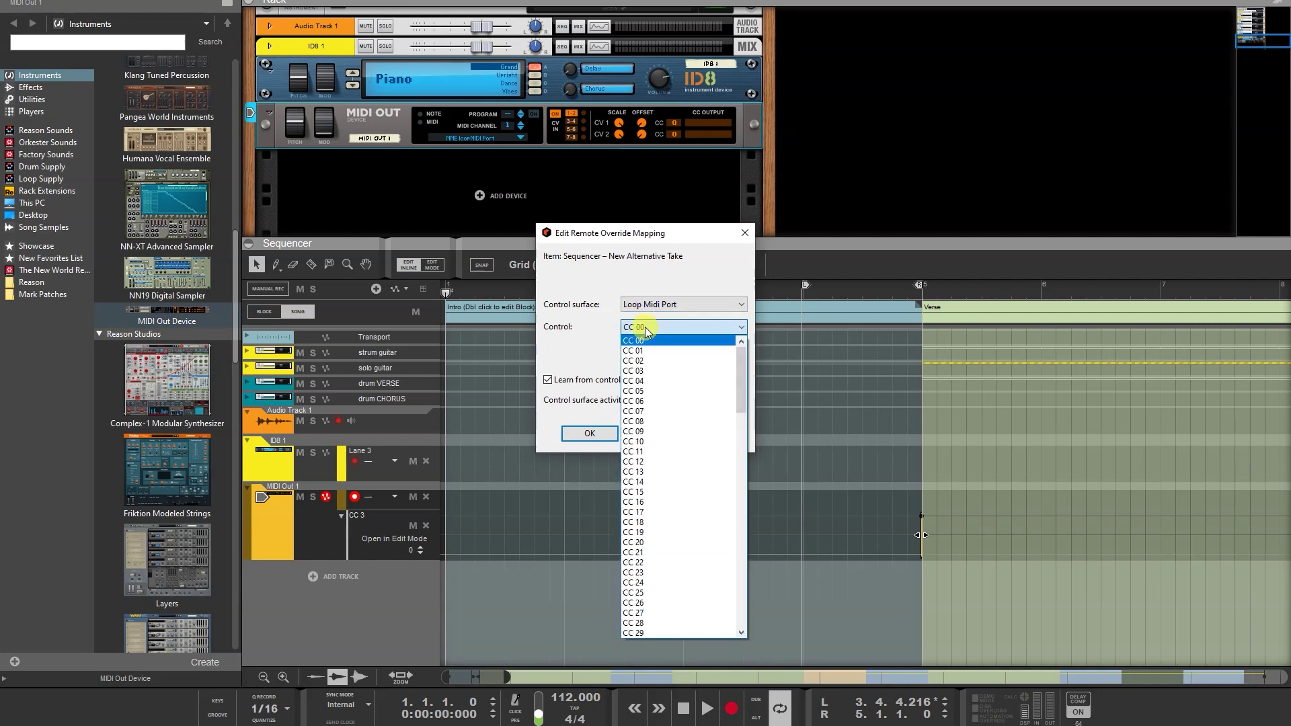
{"action": "left_click", "coordinate": [644, 371]}
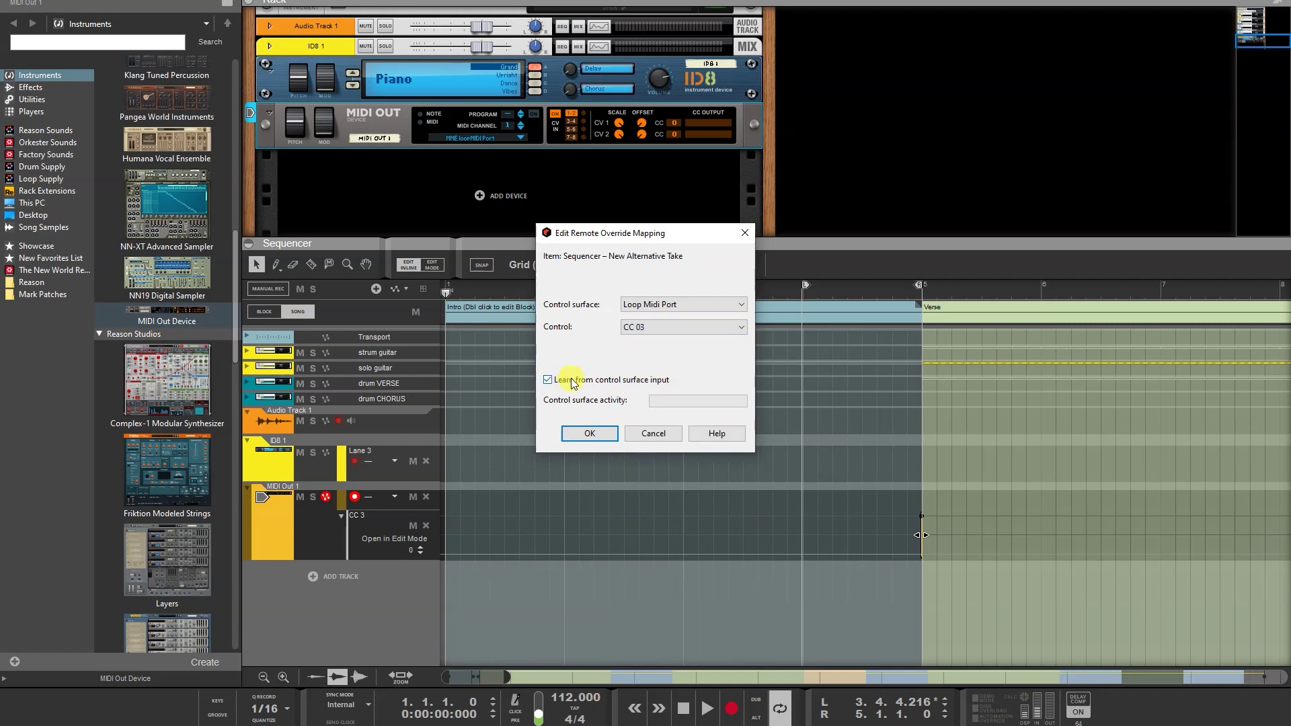
{"action": "left_click", "coordinate": [589, 433]}
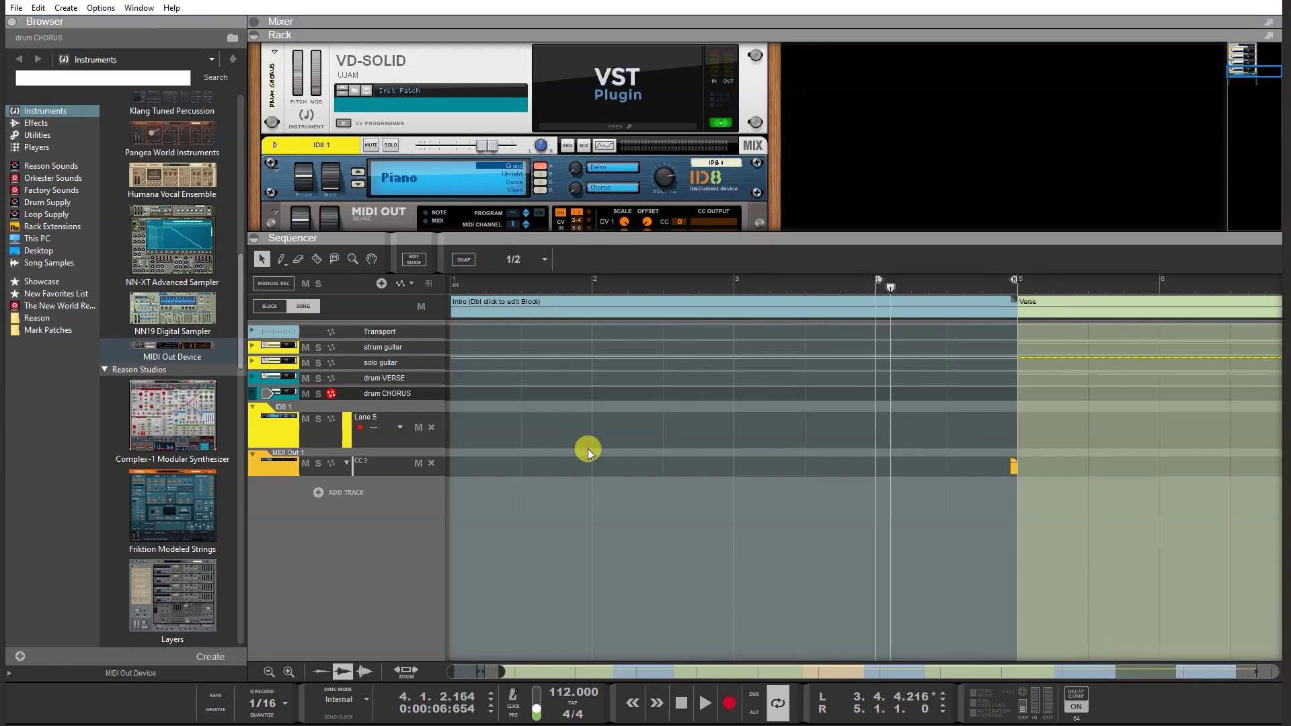
Step: Record-enable ID8 1, then play and record so each loop pass adds a new lane
{"action": "left_click", "coordinate": [262, 426]}
{"action": "left_click", "coordinate": [431, 183]}
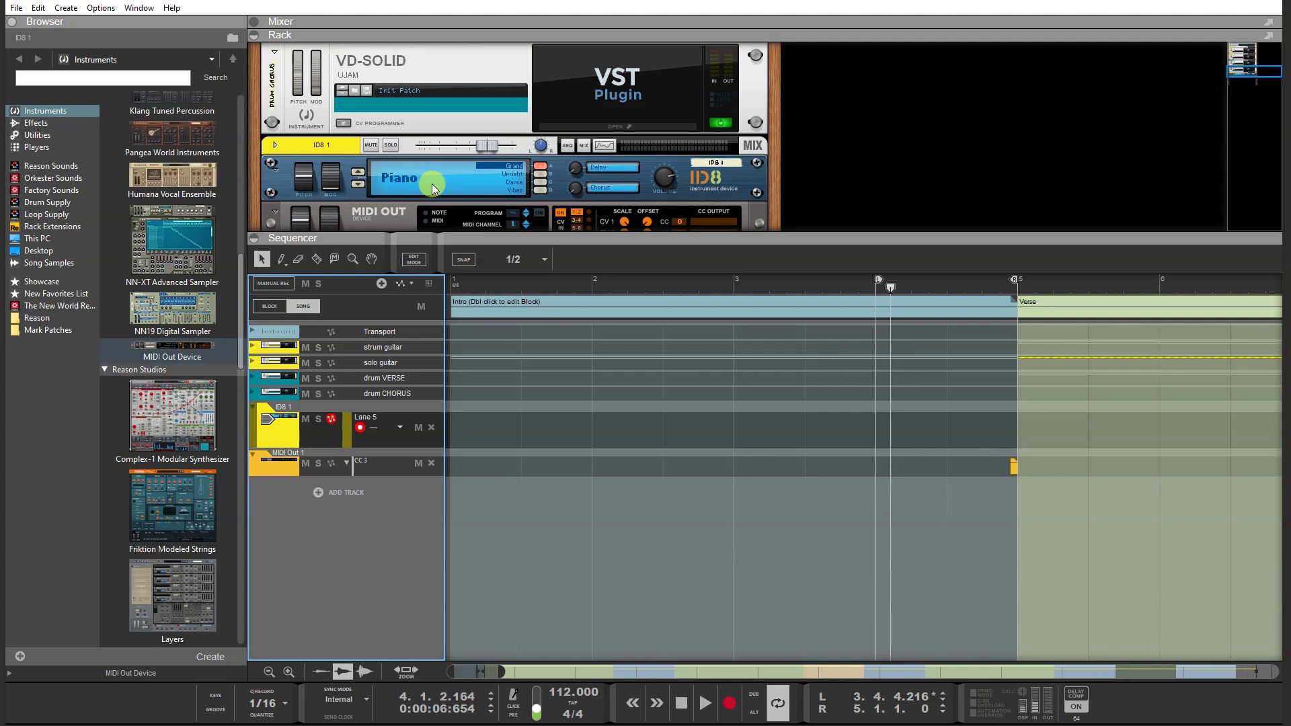
{"action": "left_click", "coordinate": [707, 707]}
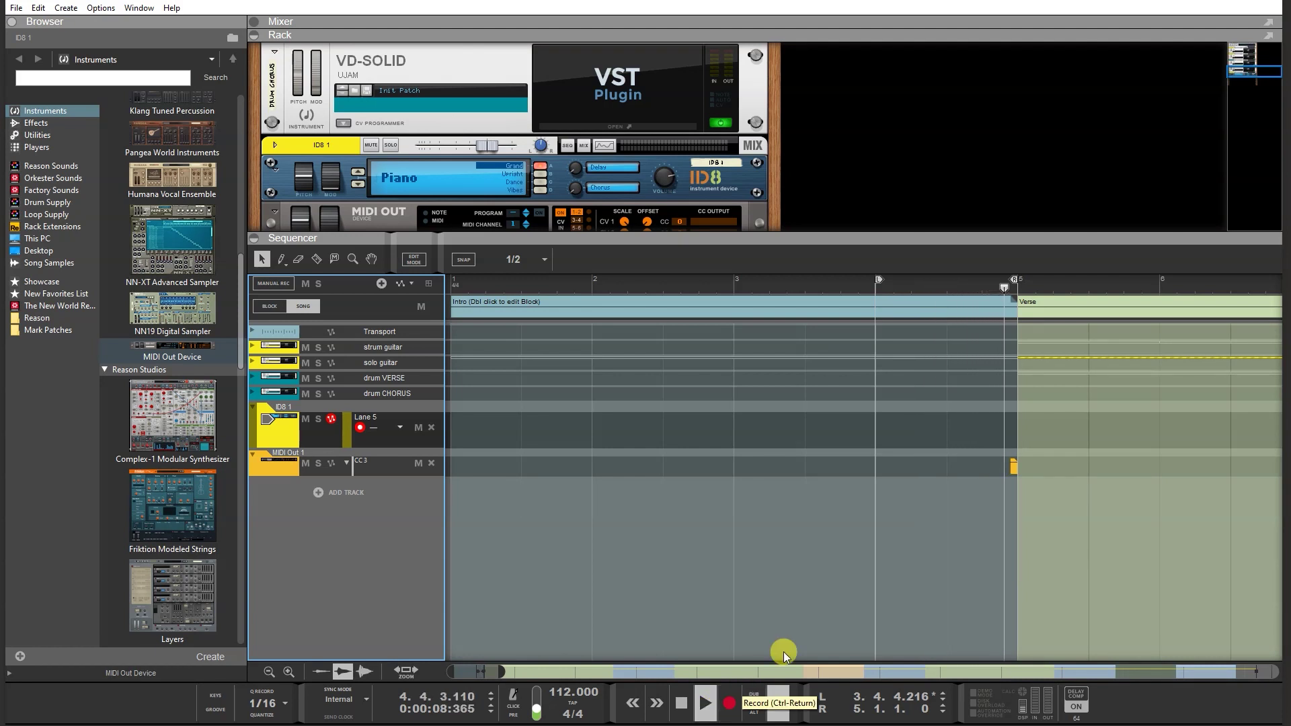
{"action": "left_click", "coordinate": [732, 702]}
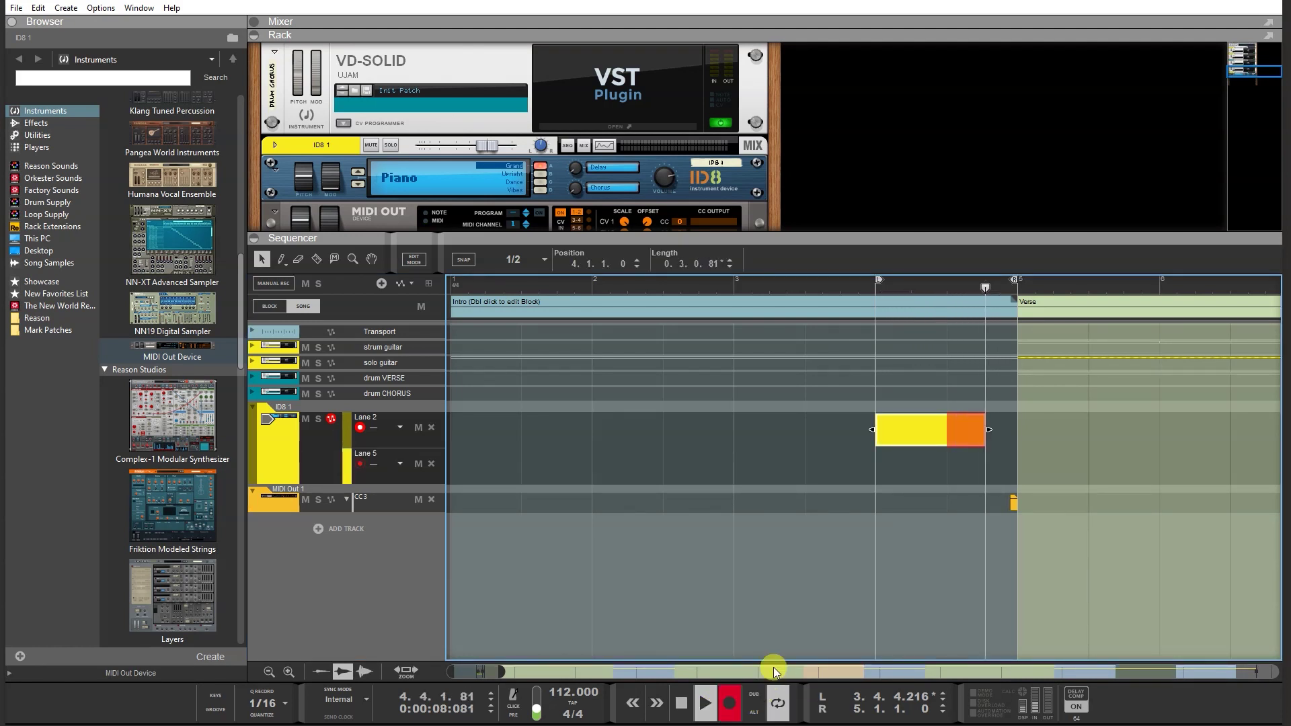